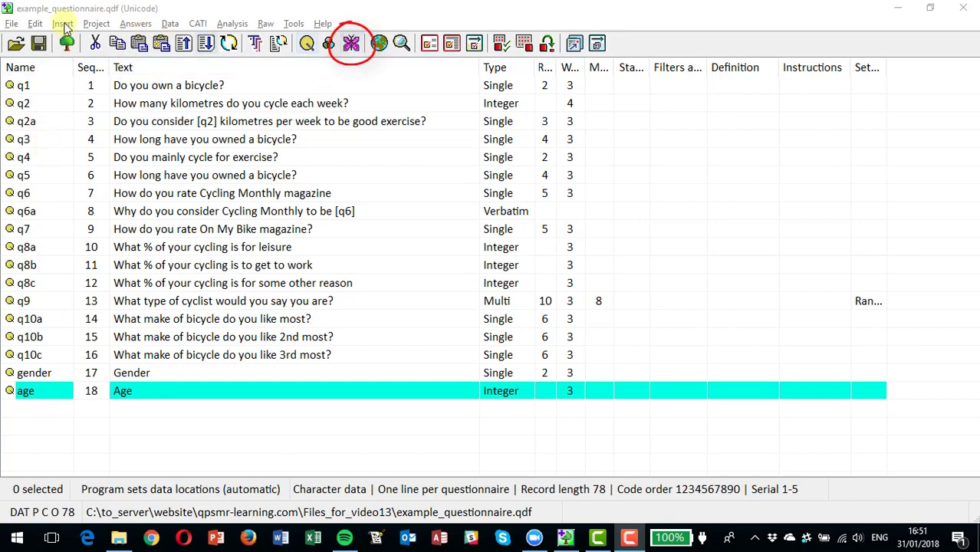
Insert a new variable named vage, set as single-coded response only, with the text "Age group"
{"action": "left_click", "coordinate": [351, 45]}
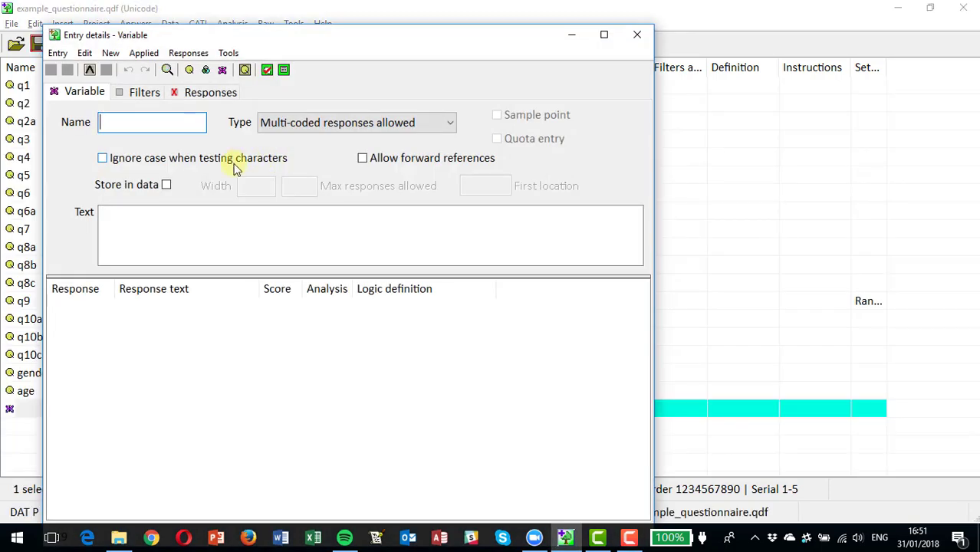
{"action": "type", "text": "vage"}
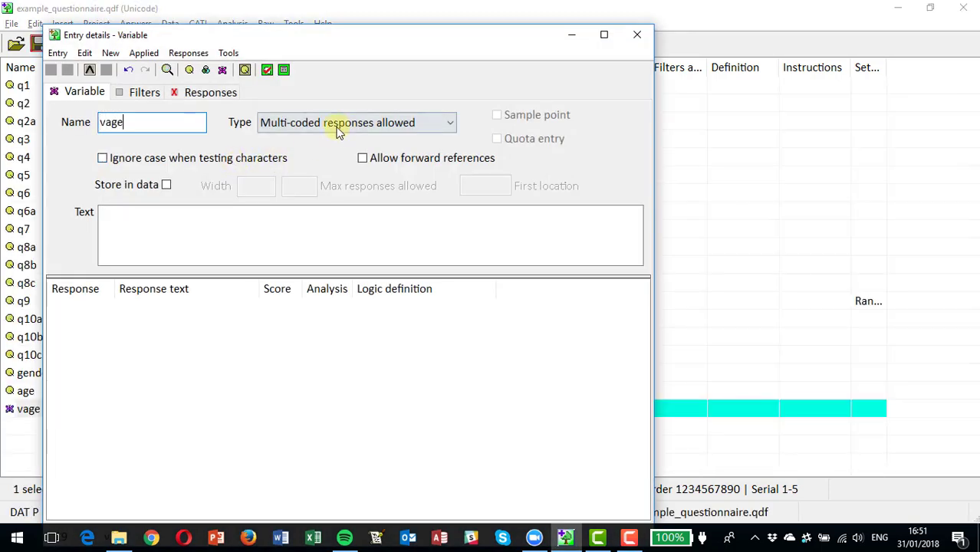
{"action": "left_click", "coordinate": [338, 129]}
{"action": "left_click", "coordinate": [330, 142]}
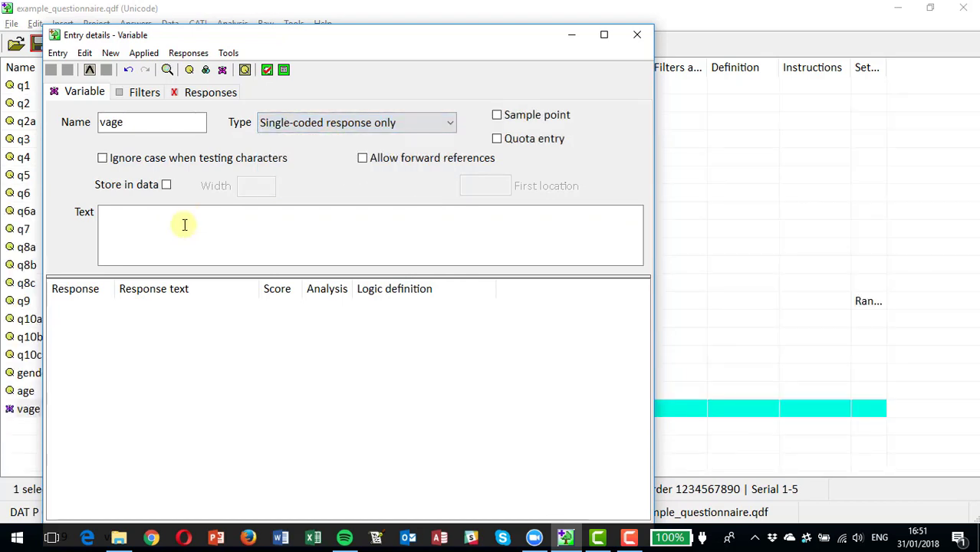
{"action": "left_click", "coordinate": [187, 229]}
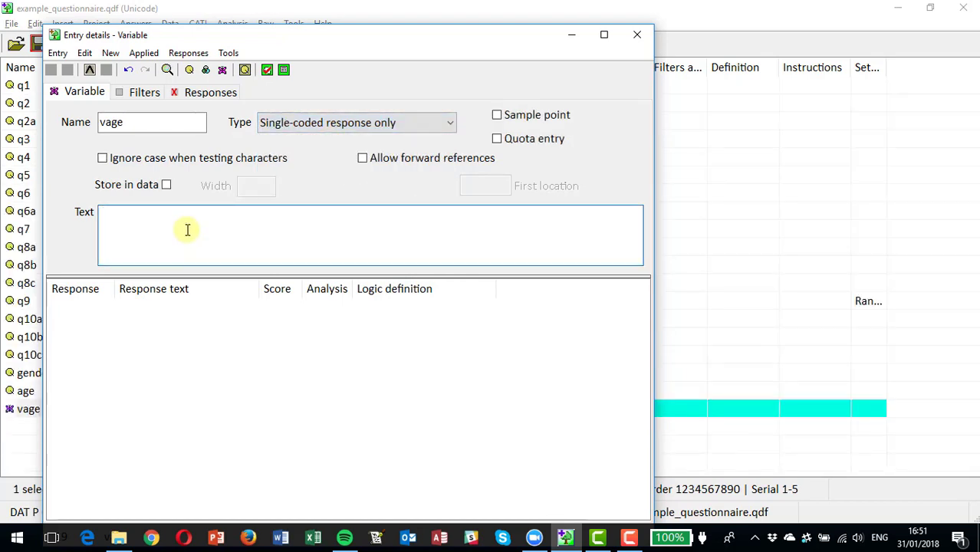
{"action": "type", "text": "Age grou"}
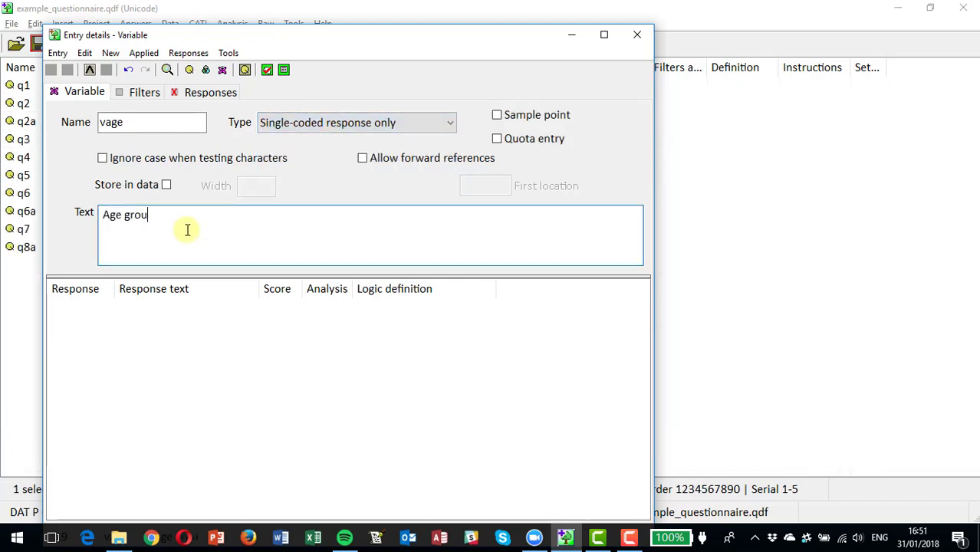
{"action": "type", "text": "p"}
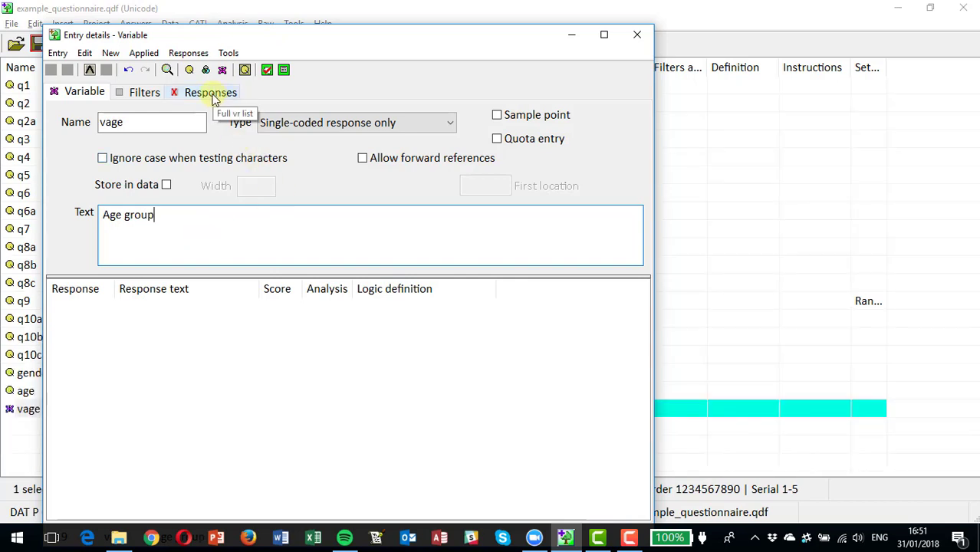
Add the first response to vage with a test on age for the inclusive range 16 to 24
{"action": "left_click", "coordinate": [214, 95]}
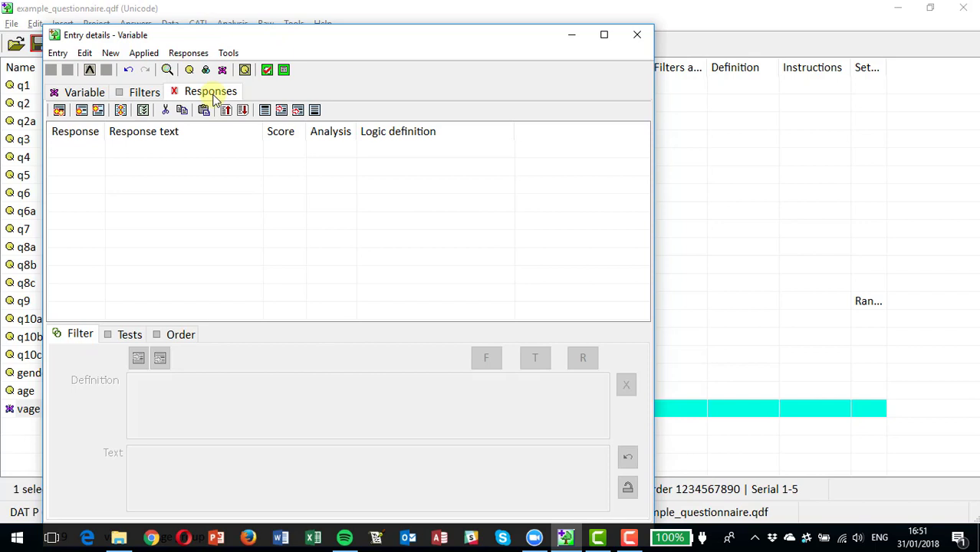
{"action": "left_click", "coordinate": [82, 112]}
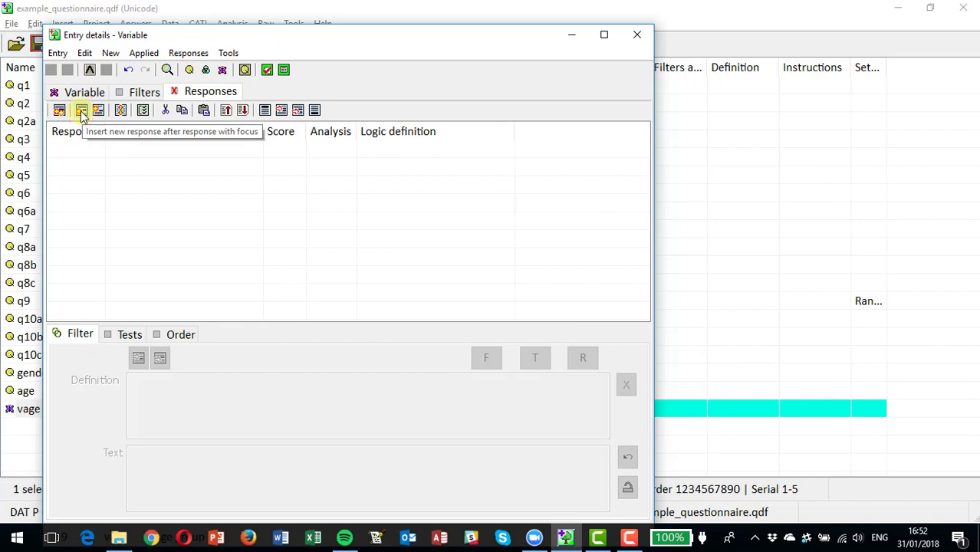
{"action": "left_click", "coordinate": [80, 110]}
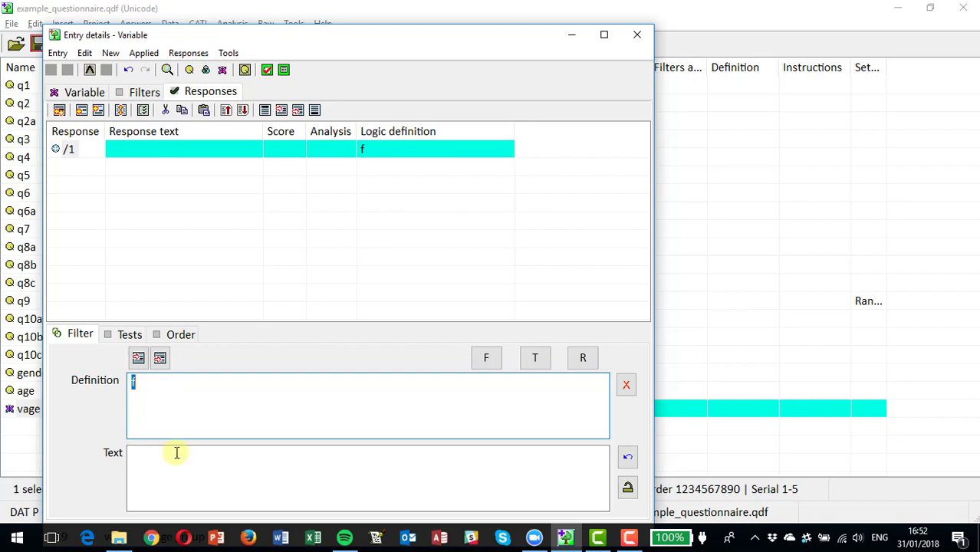
{"action": "left_click", "coordinate": [137, 337]}
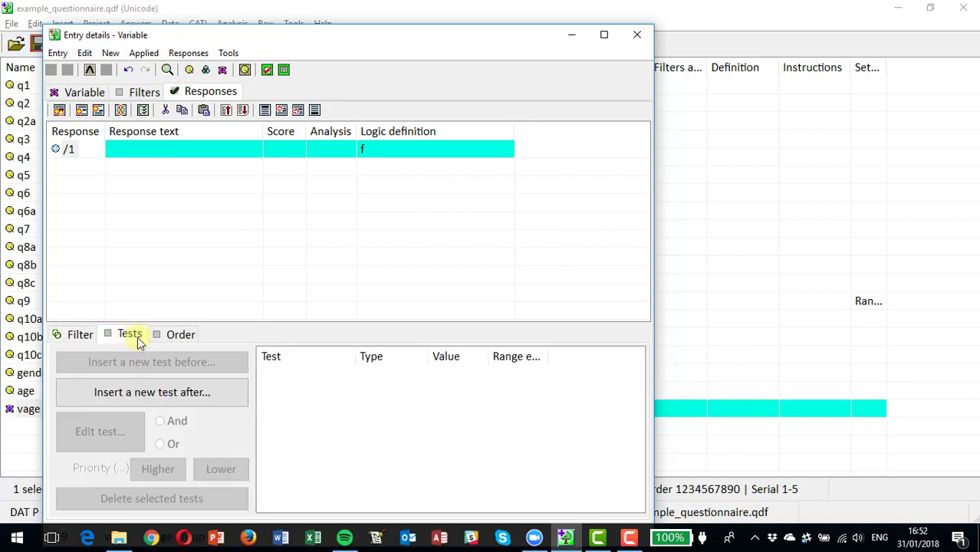
{"action": "left_click", "coordinate": [173, 399]}
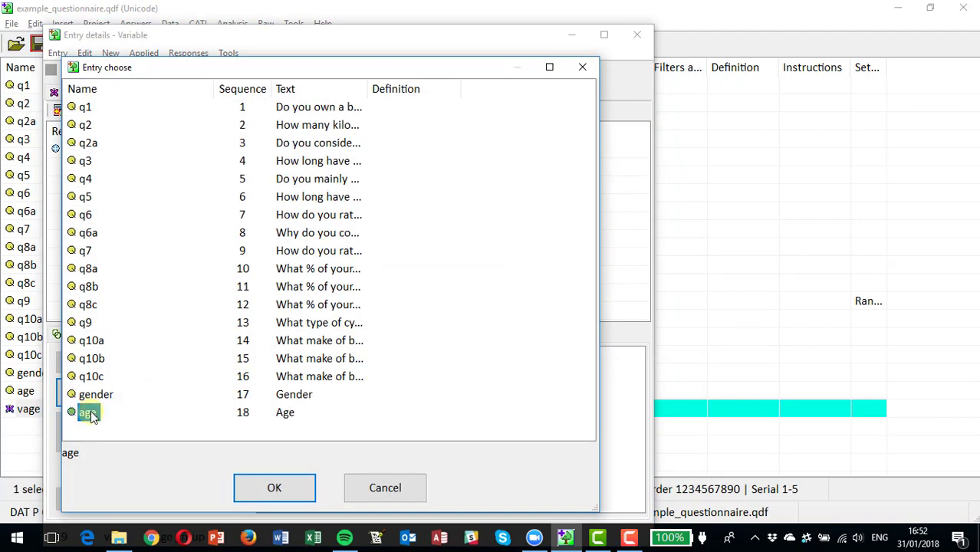
{"action": "left_click", "coordinate": [274, 487]}
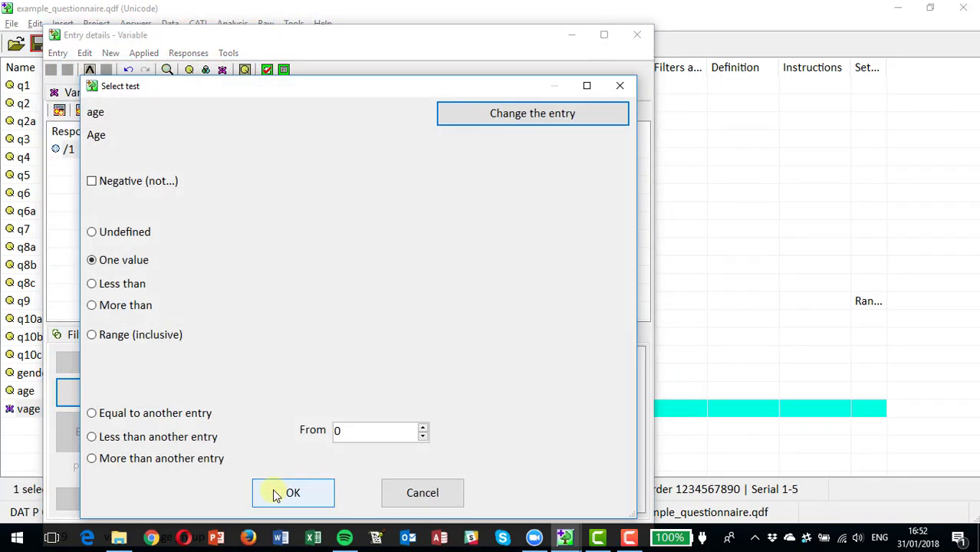
{"action": "left_click", "coordinate": [92, 335]}
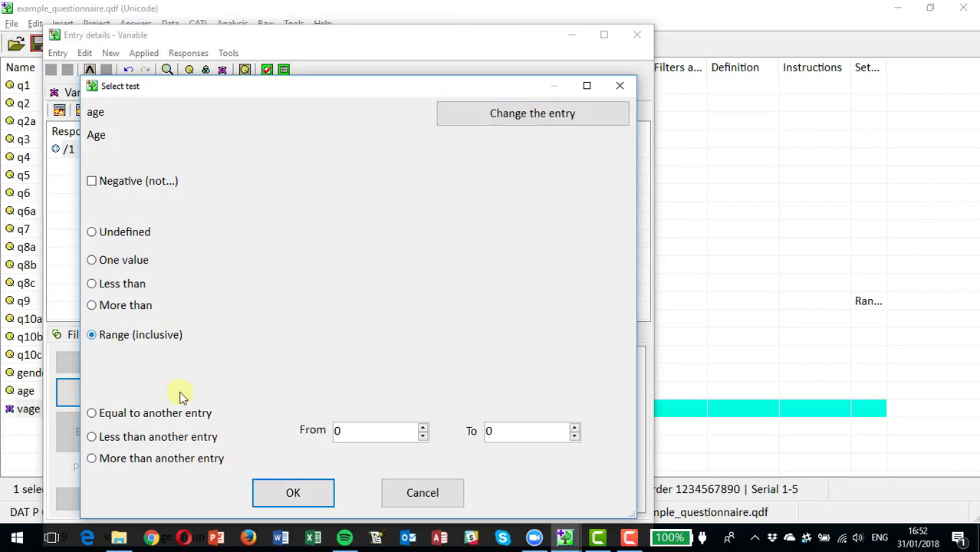
{"action": "left_click_drag", "start_coordinate": [385, 435], "coordinate": [287, 434]}
{"action": "type", "text": "16"}
{"action": "double_click", "coordinate": [495, 430]}
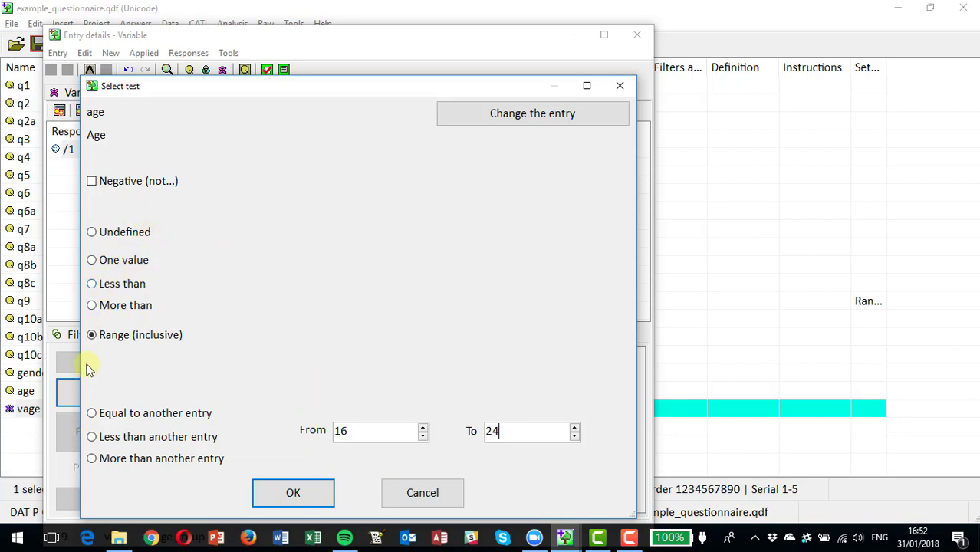
{"action": "left_click", "coordinate": [292, 494]}
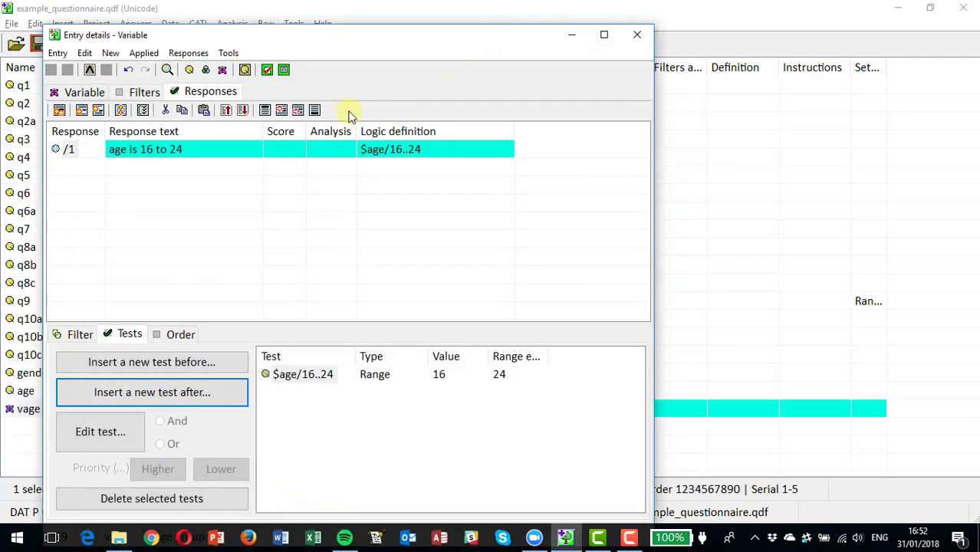
Add a second response to vage with the logic definition age/25..44
{"action": "left_click", "coordinate": [80, 111]}
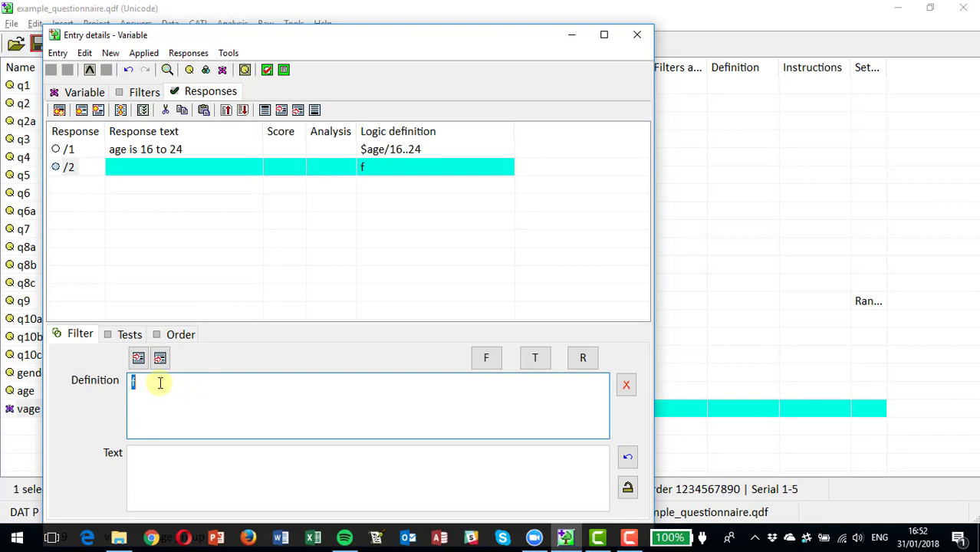
{"action": "type", "text": "age/25.."}
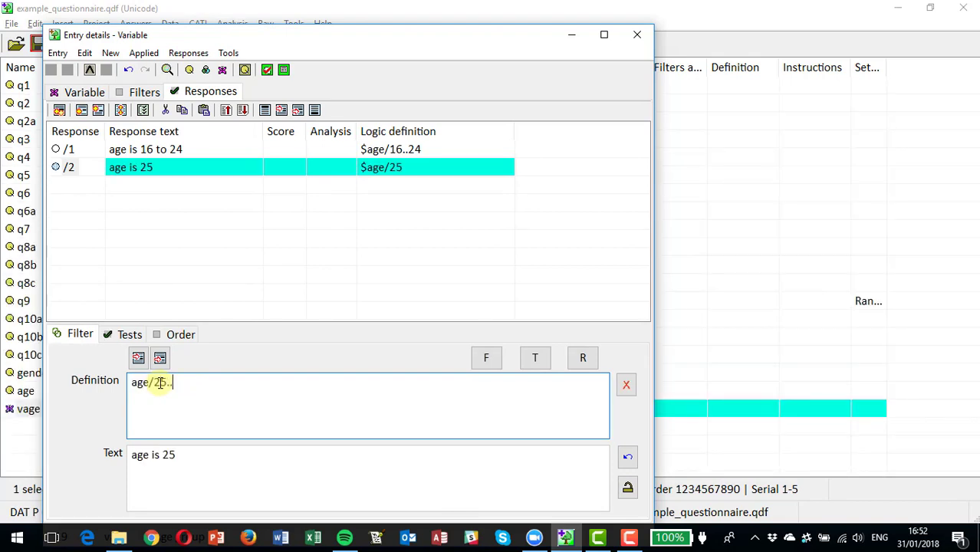
{"action": "type", "text": "44"}
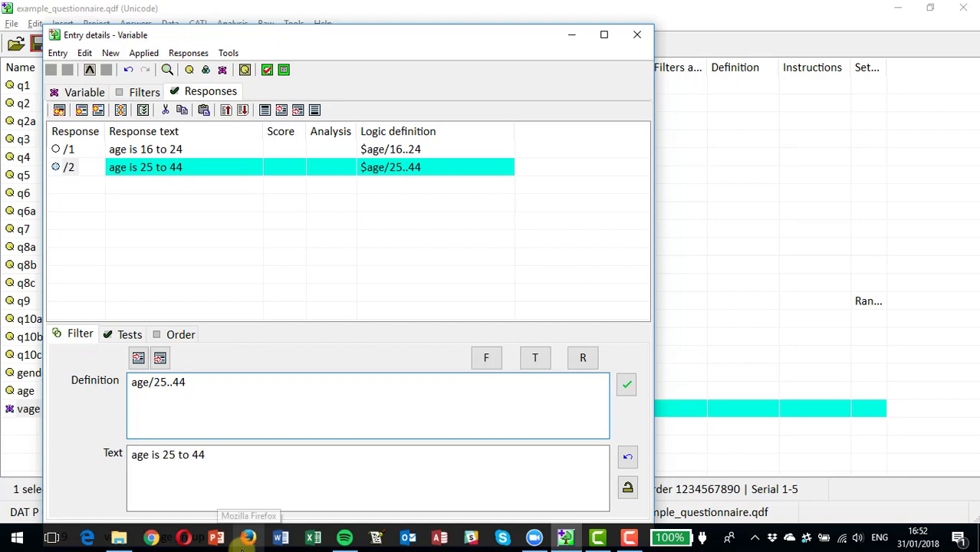
Shorten the second response's text to "25 to 44" and the first response's text to "16 to 24"
{"action": "left_click", "coordinate": [165, 456]}
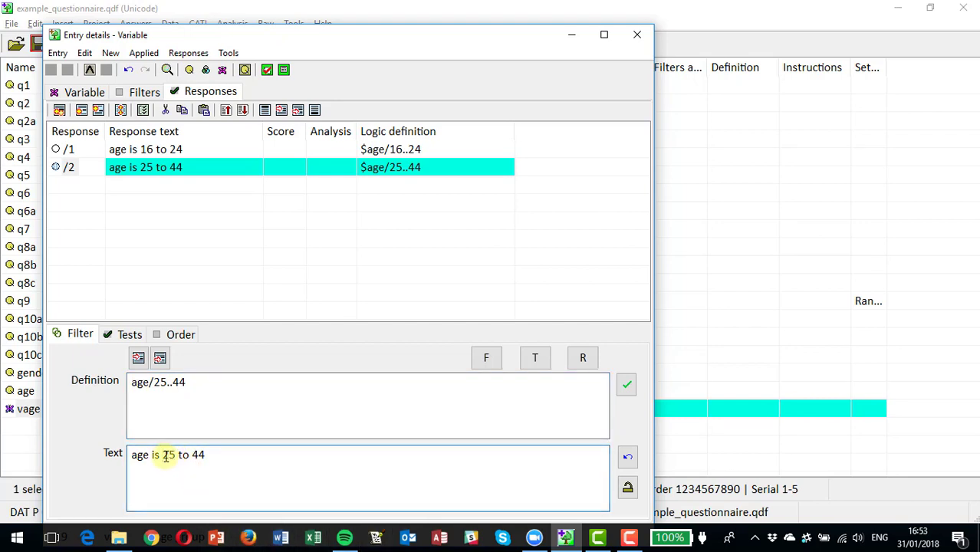
{"action": "left_click_drag", "start_coordinate": [165, 455], "coordinate": [115, 455]}
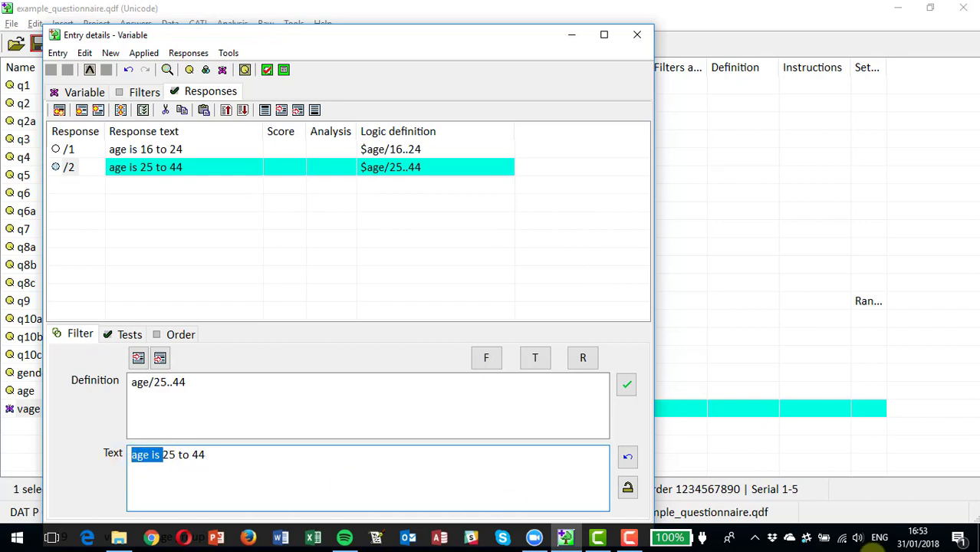
{"action": "key", "text": "BackSpace"}
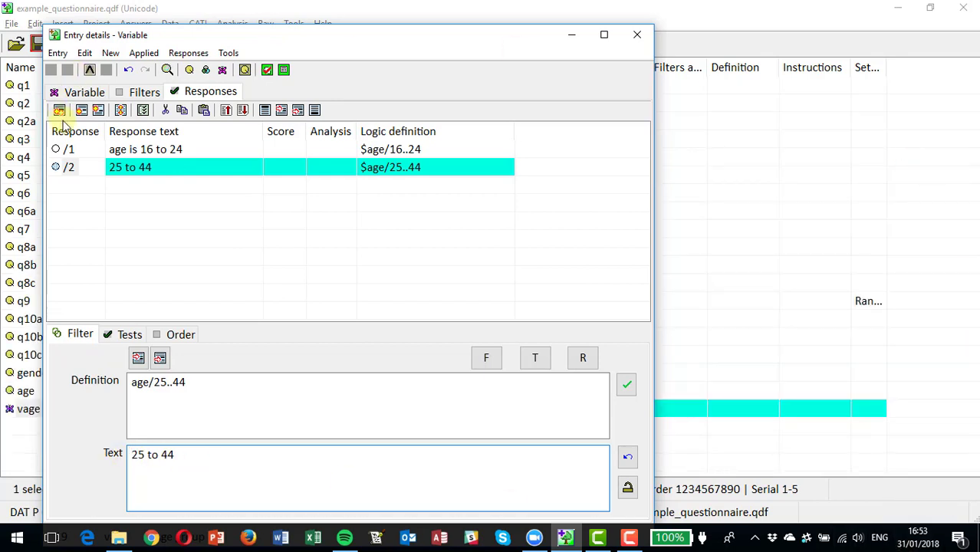
{"action": "left_click", "coordinate": [70, 152]}
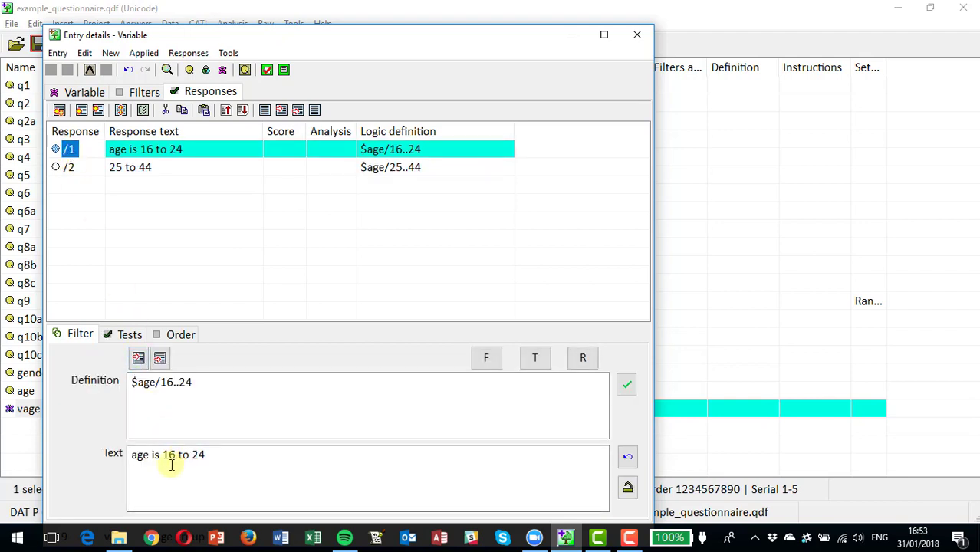
{"action": "left_click_drag", "start_coordinate": [162, 455], "coordinate": [106, 435]}
{"action": "key", "text": "BackSpace"}
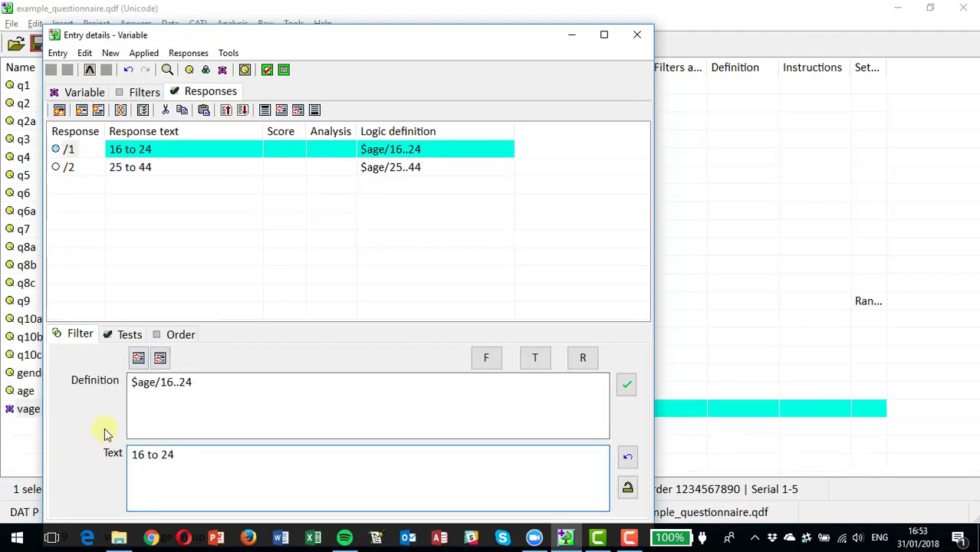
Add a third response after the second, defined as age/>44 with the text "45 or over", and save the project
{"action": "left_click", "coordinate": [69, 169]}
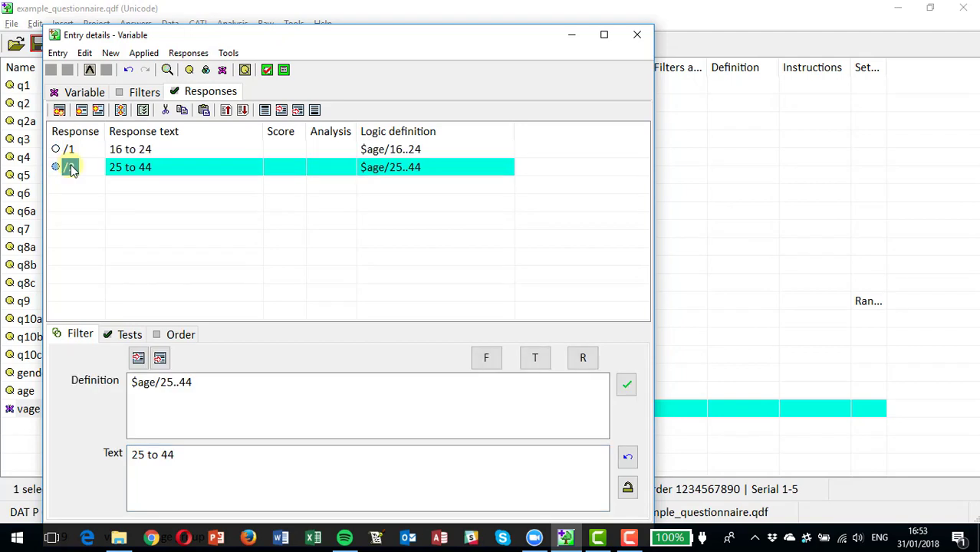
{"action": "left_click", "coordinate": [82, 112]}
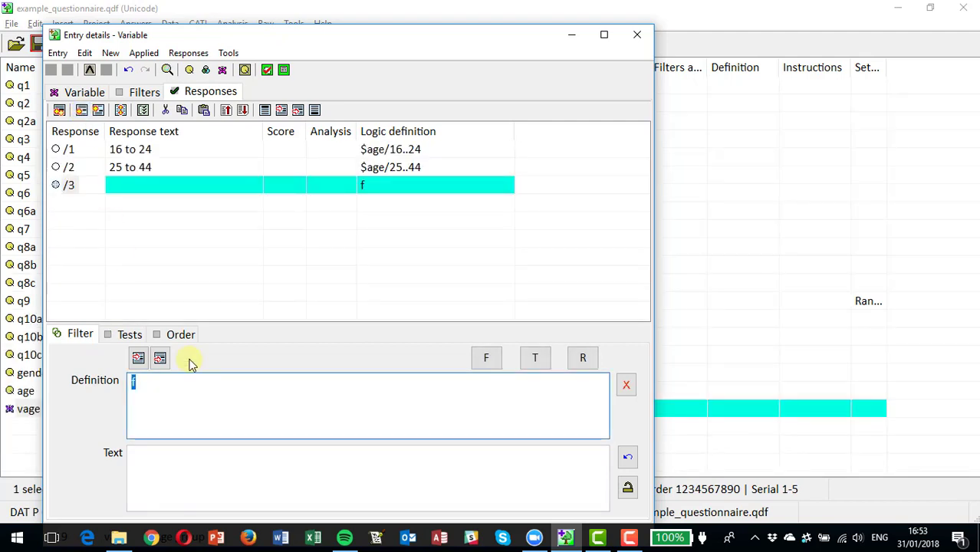
{"action": "type", "text": "age/>"}
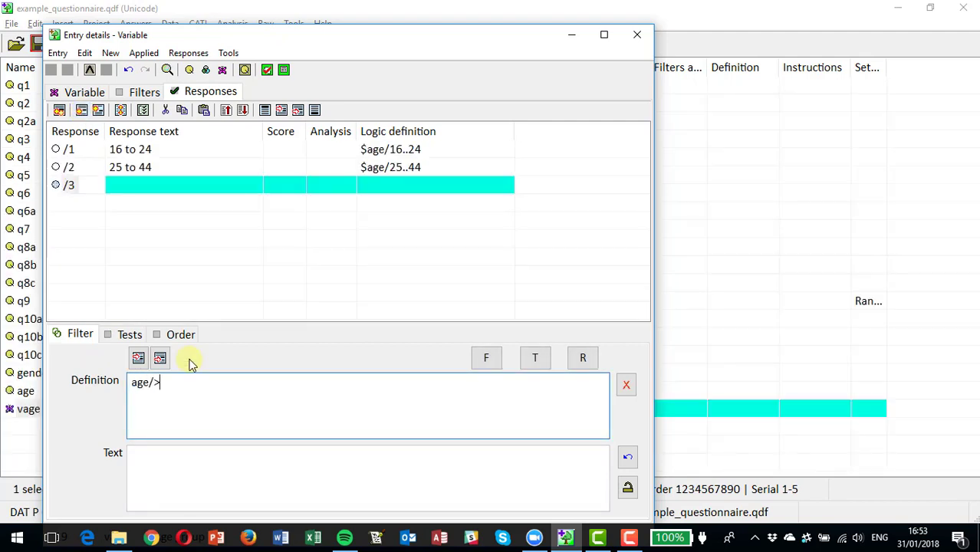
{"action": "type", "text": "44"}
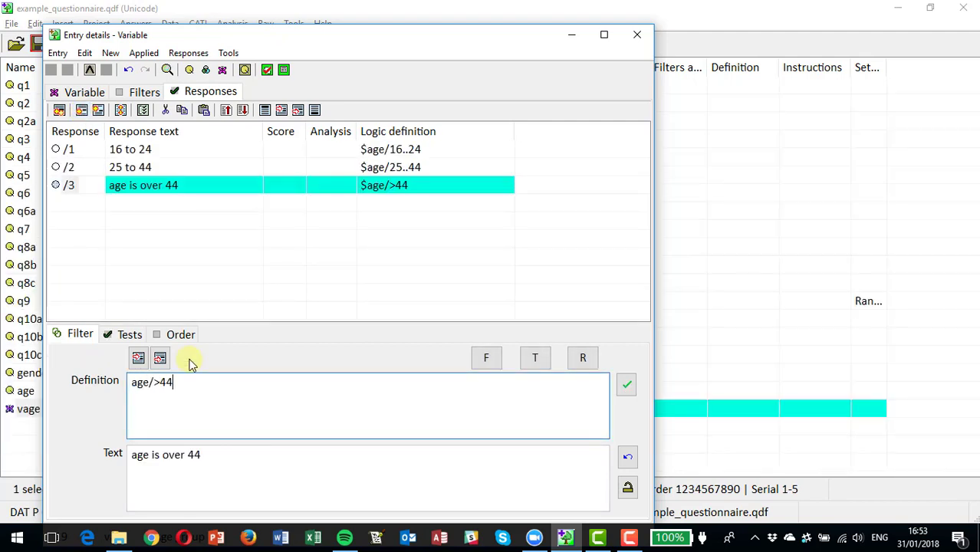
{"action": "triple_click", "coordinate": [197, 466]}
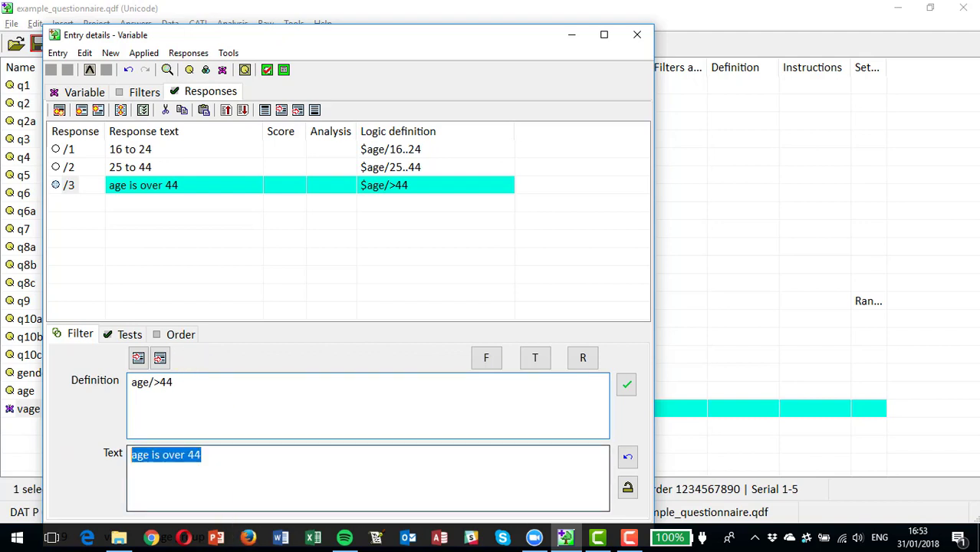
{"action": "type", "text": "45 or over"}
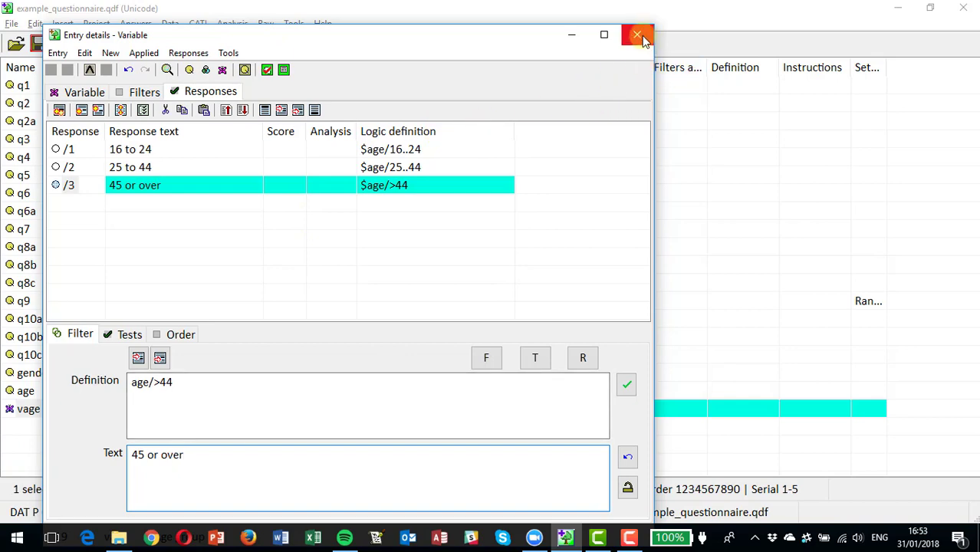
{"action": "left_click", "coordinate": [637, 37]}
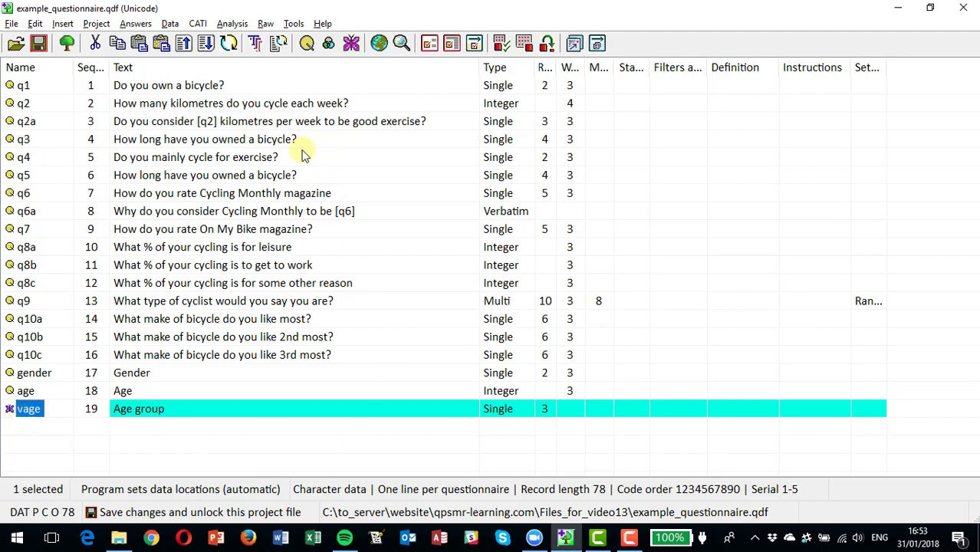
{"action": "left_click", "coordinate": [39, 45]}
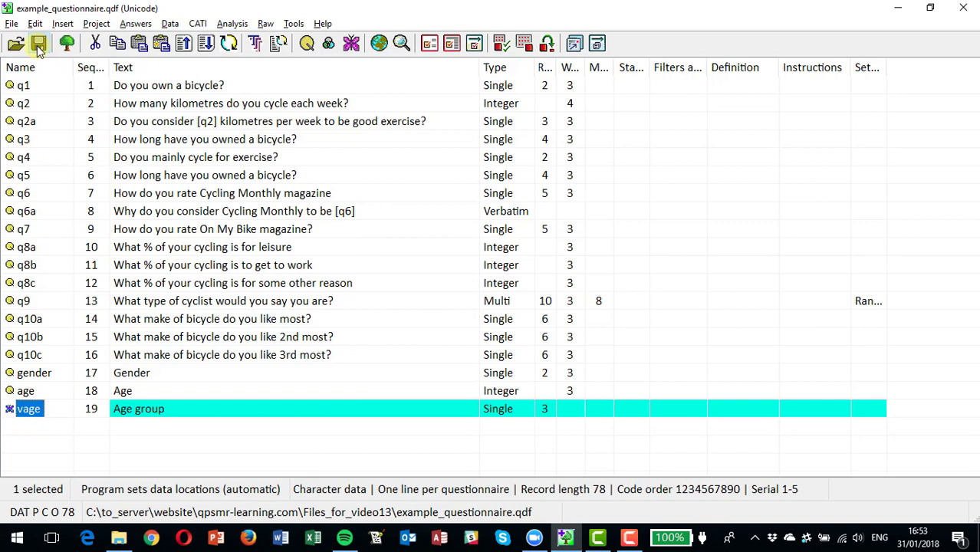
Open the test data file in Data drill down and tabulate vage as the table's rows
{"action": "left_click", "coordinate": [234, 24]}
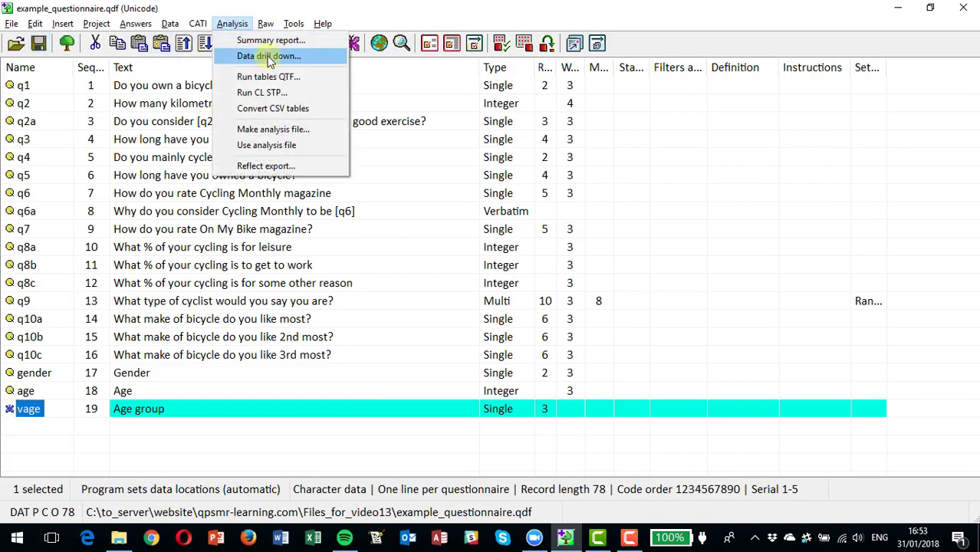
{"action": "left_click", "coordinate": [268, 56]}
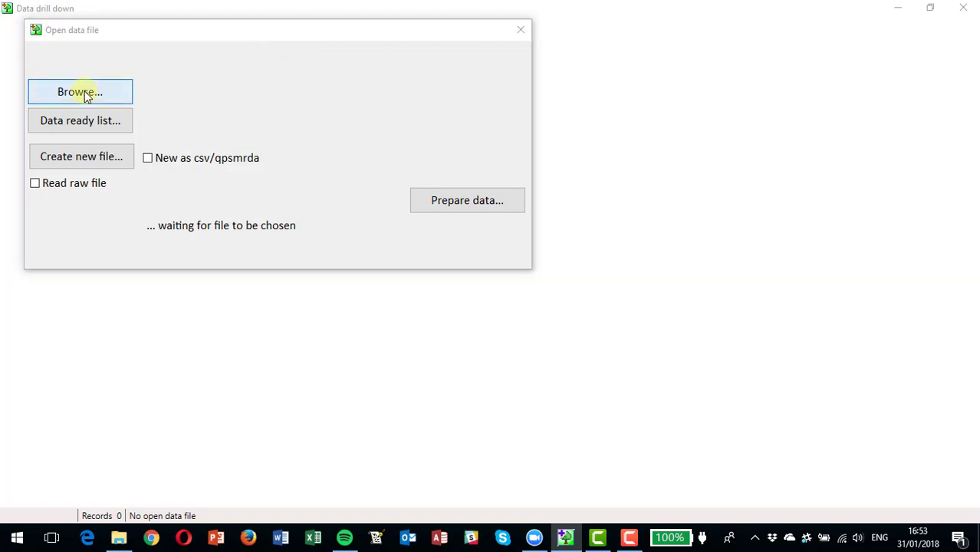
{"action": "left_click", "coordinate": [86, 93]}
{"action": "double_click", "coordinate": [245, 175]}
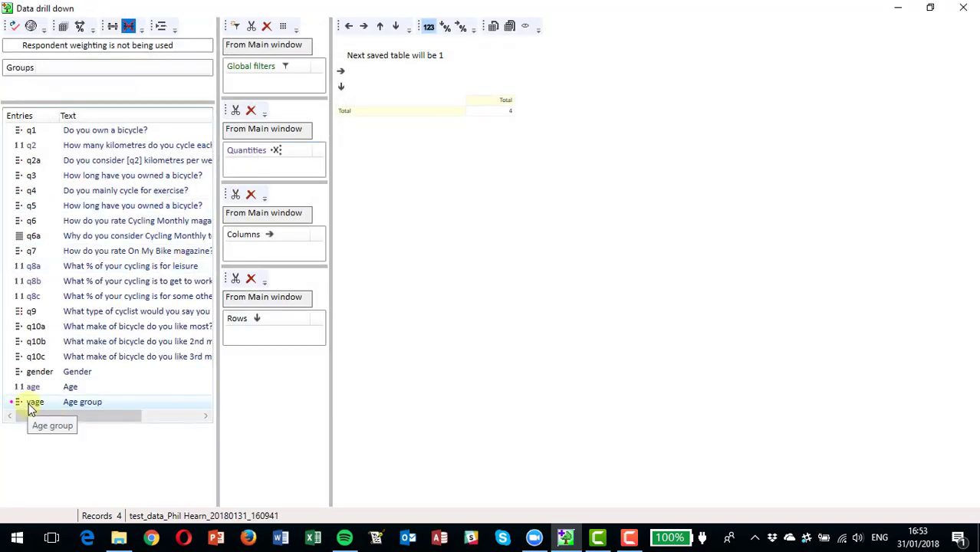
{"action": "left_click_drag", "start_coordinate": [31, 408], "coordinate": [248, 335]}
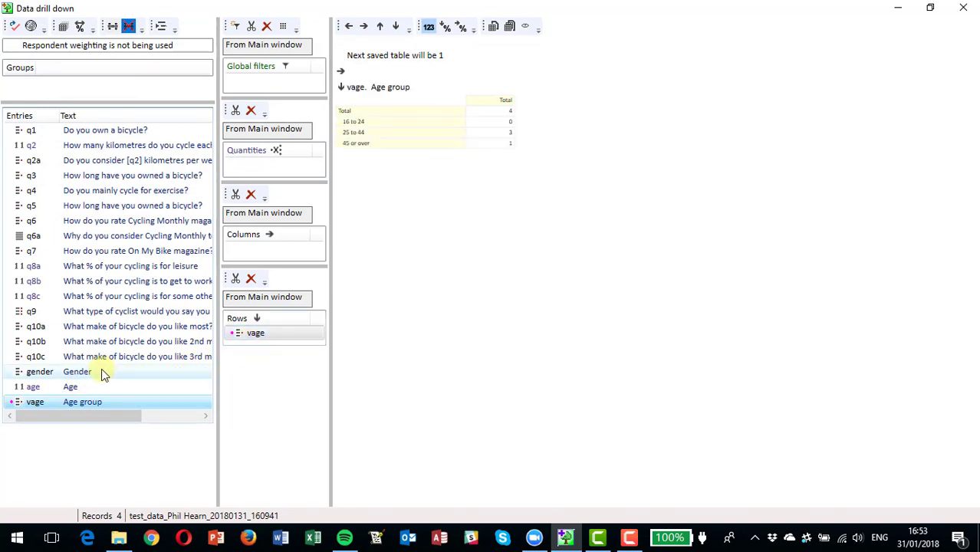
Add gender as the columns of the vage table, show column percentages and close the table window
{"action": "left_click_drag", "start_coordinate": [43, 375], "coordinate": [282, 253]}
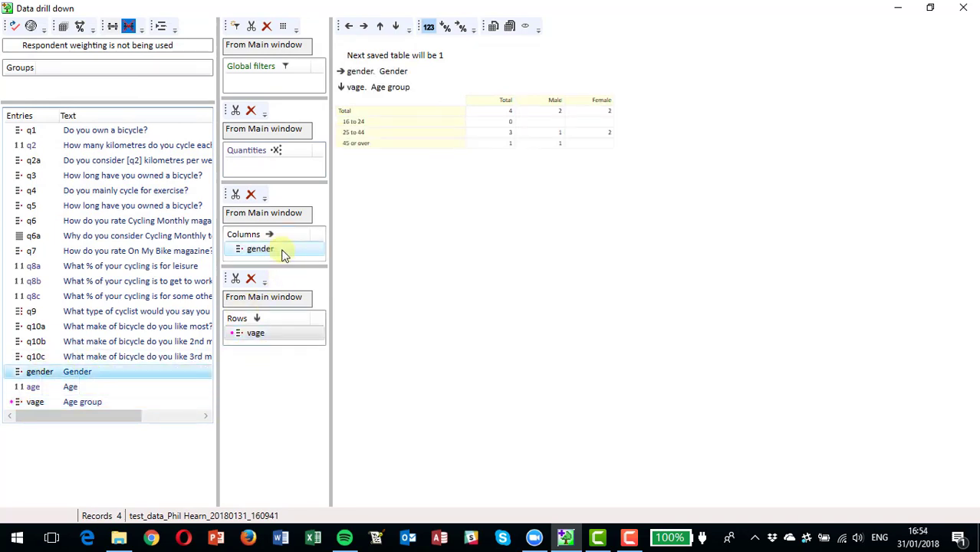
{"action": "left_click", "coordinate": [445, 28]}
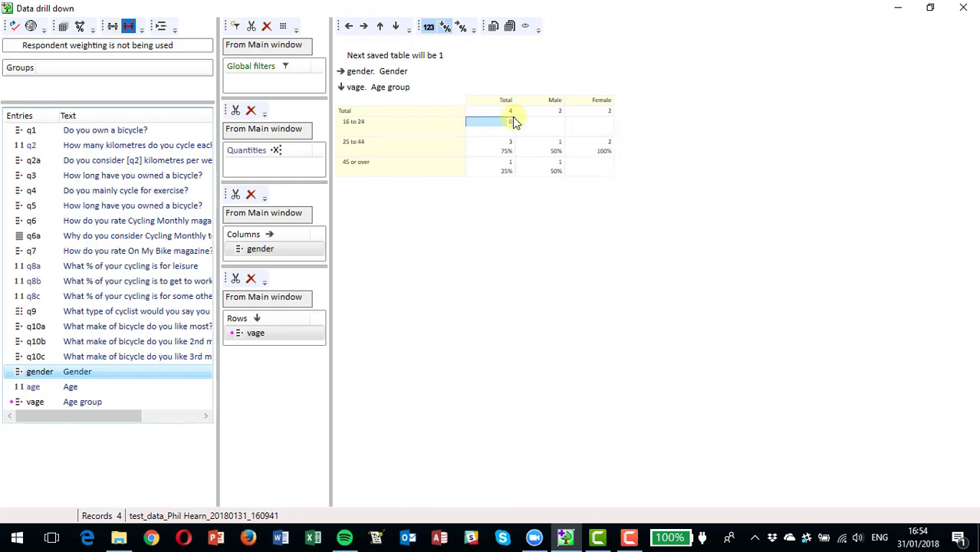
{"action": "mouse_move", "coordinate": [511, 132]}
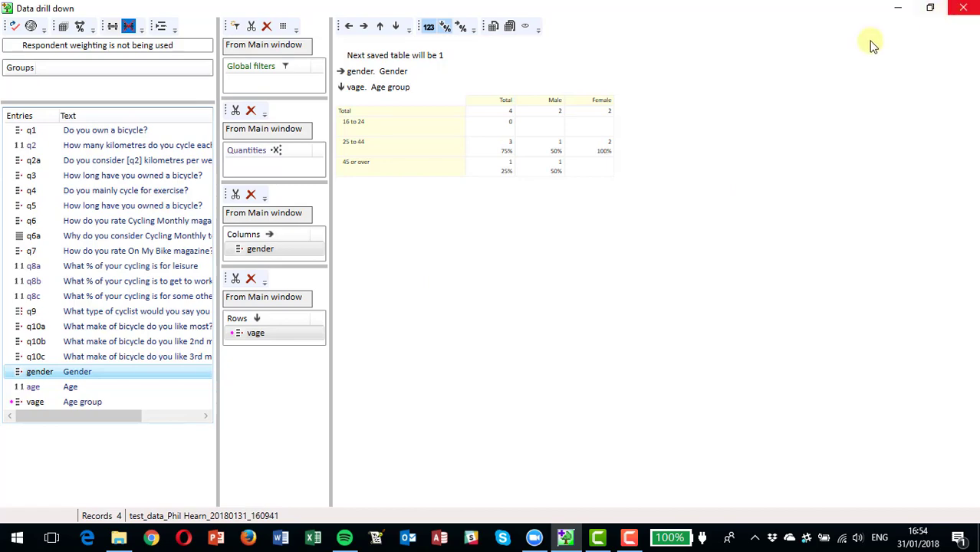
{"action": "left_click", "coordinate": [963, 8]}
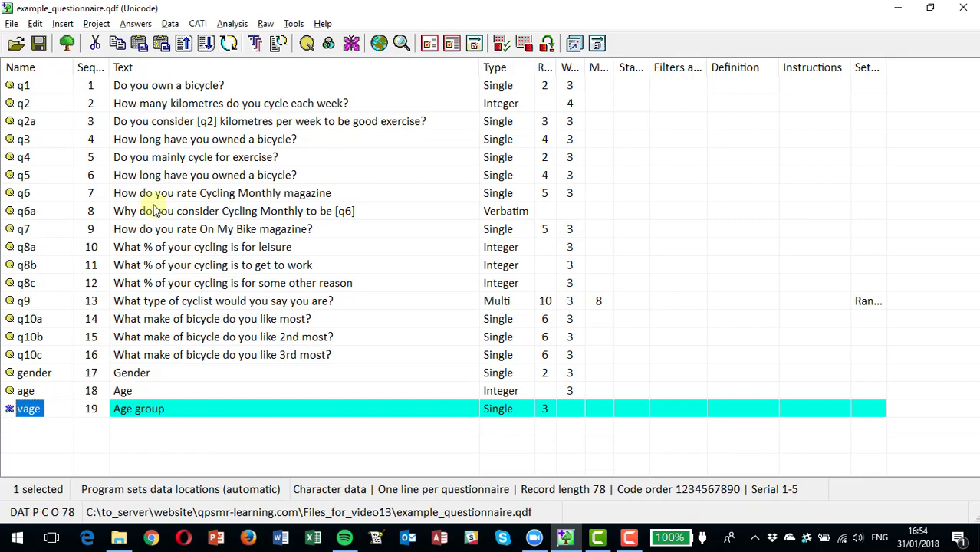
Insert a new variable entry after vage and name it banner
{"action": "left_click", "coordinate": [61, 25]}
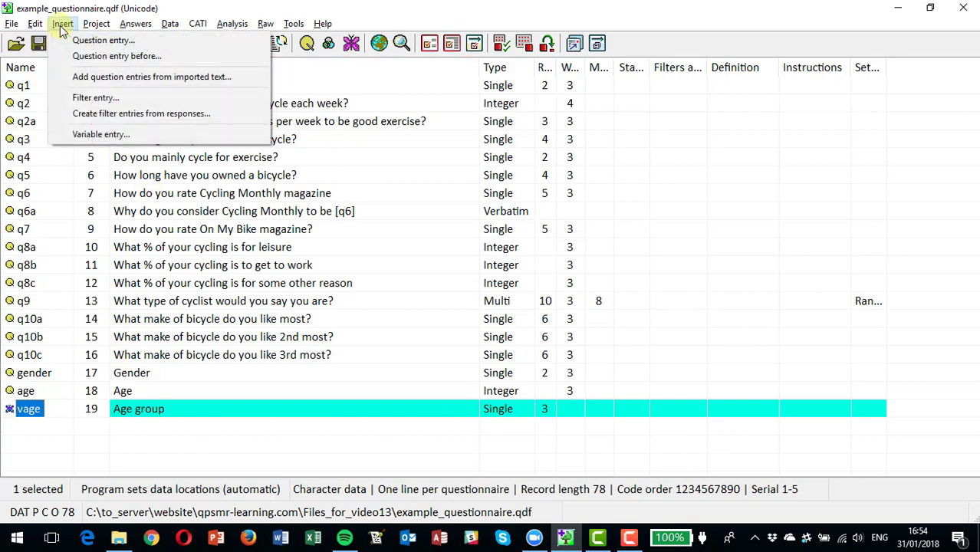
{"action": "left_click", "coordinate": [118, 137]}
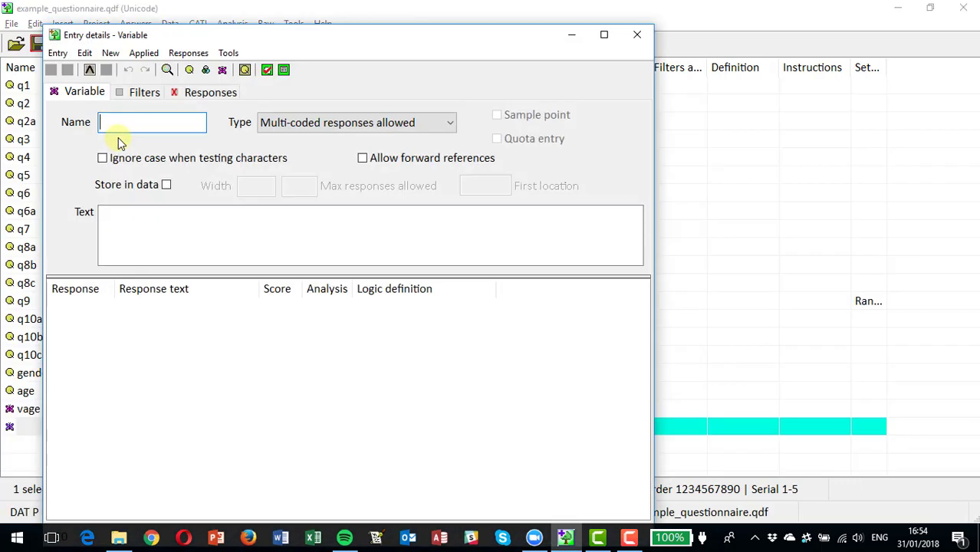
{"action": "type", "text": "banner"}
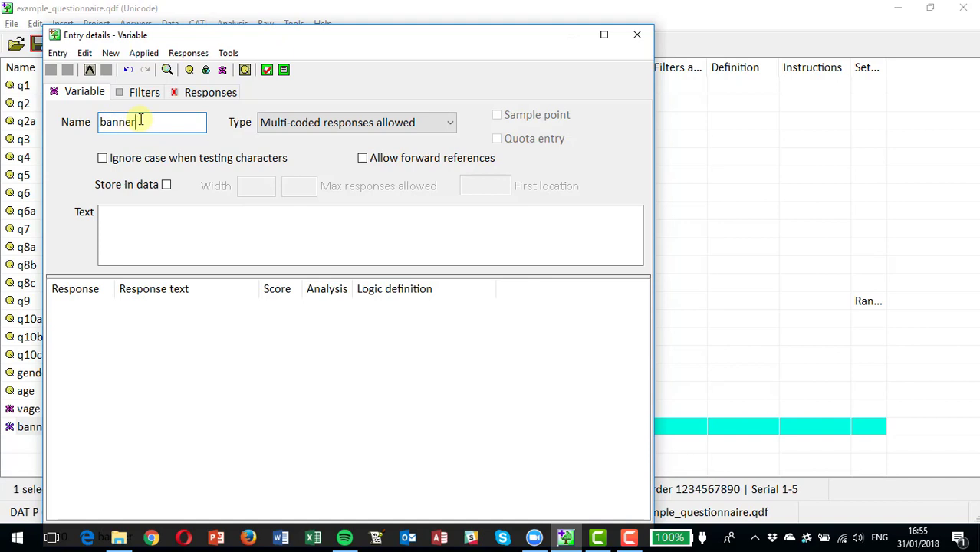
Add responses to banner from the single entry gender, covering its range 1 to 2
{"action": "left_click", "coordinate": [205, 94]}
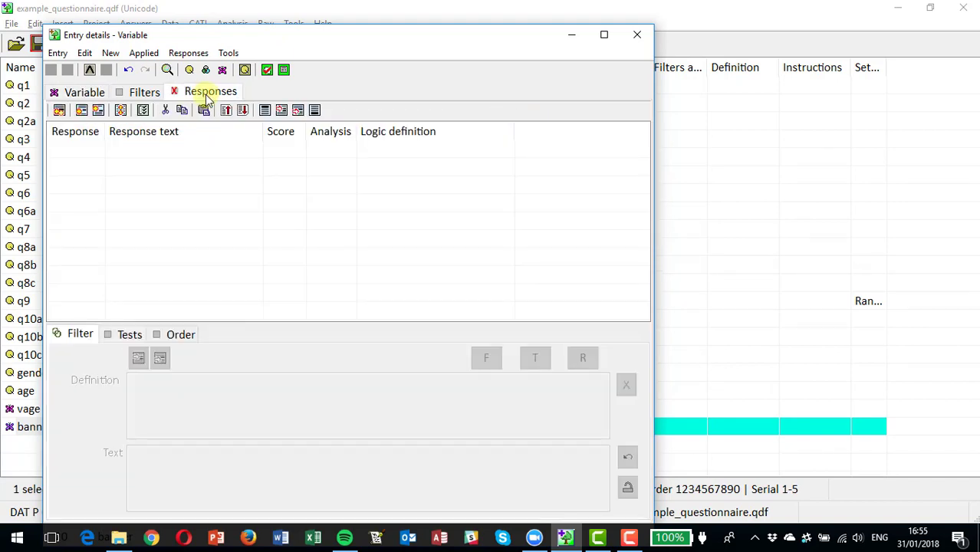
{"action": "left_click", "coordinate": [59, 111]}
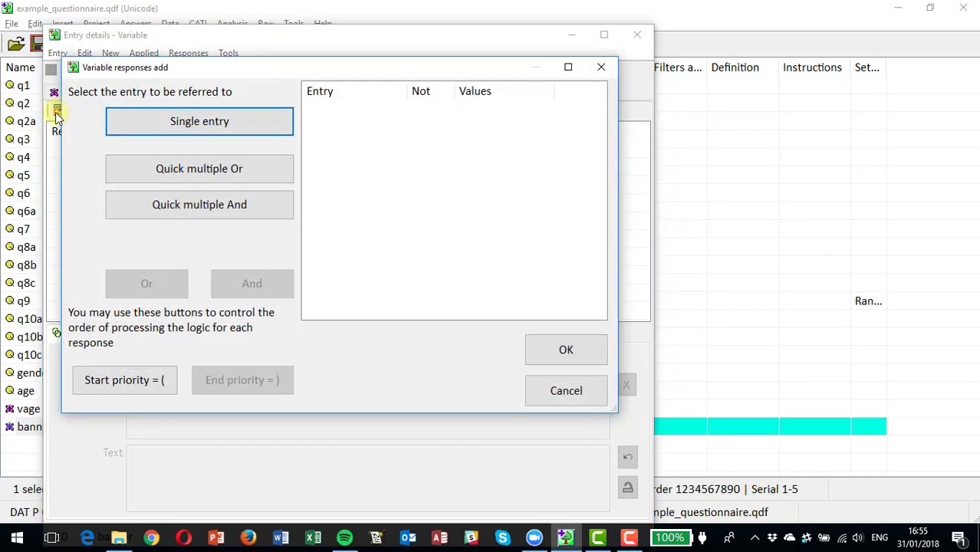
{"action": "left_click", "coordinate": [179, 122]}
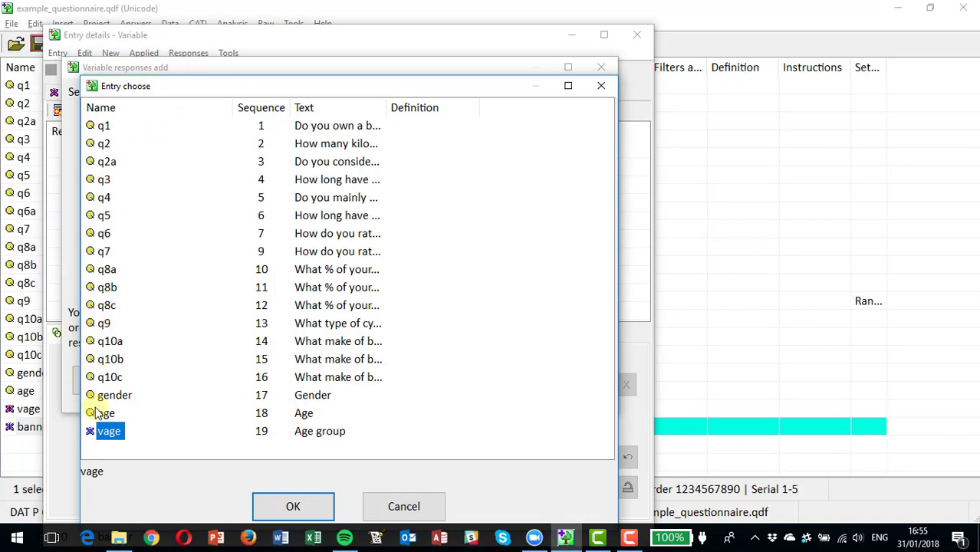
{"action": "left_click", "coordinate": [114, 395]}
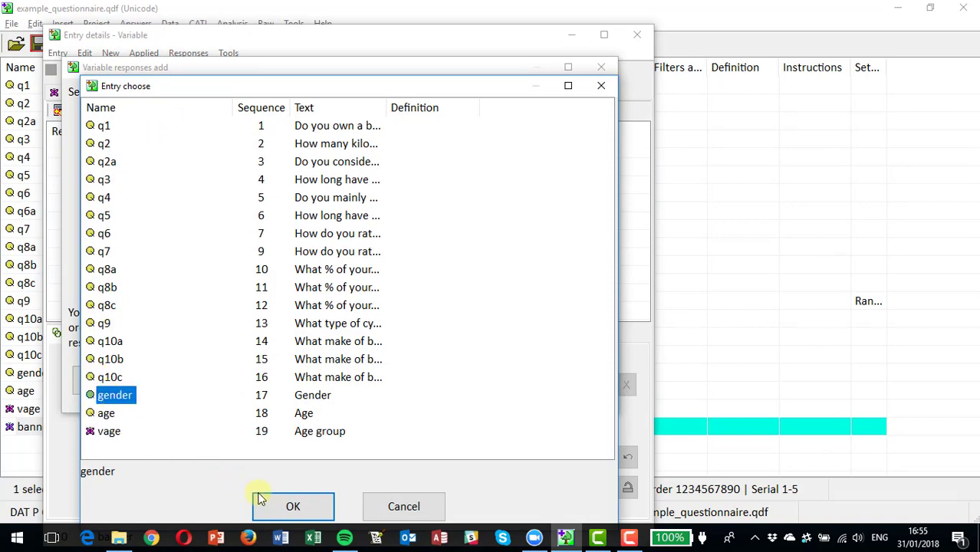
{"action": "left_click", "coordinate": [293, 507]}
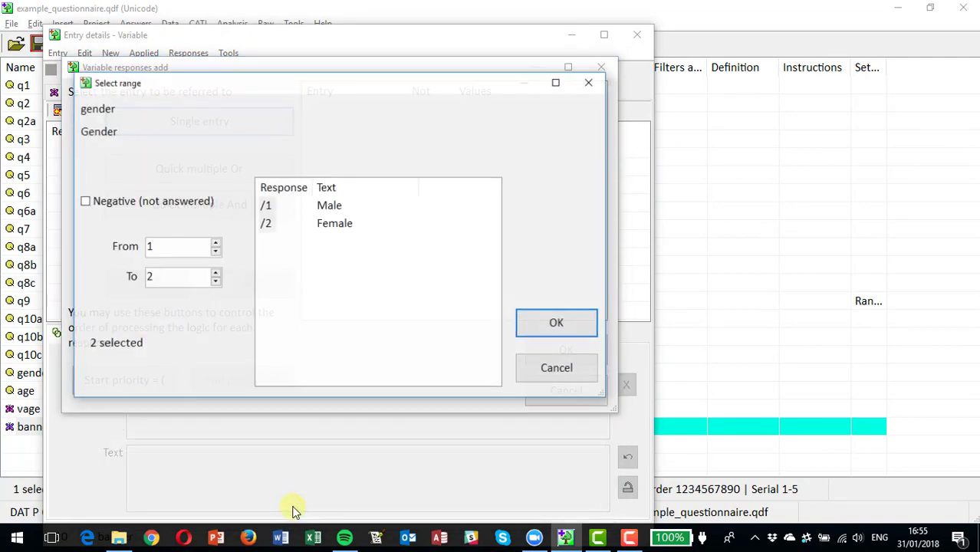
{"action": "left_click", "coordinate": [561, 324]}
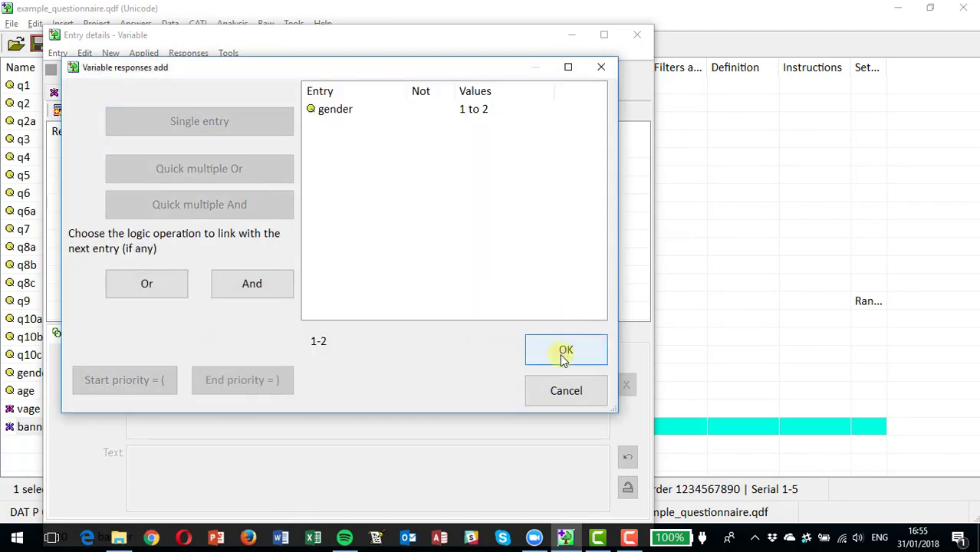
{"action": "left_click", "coordinate": [561, 351]}
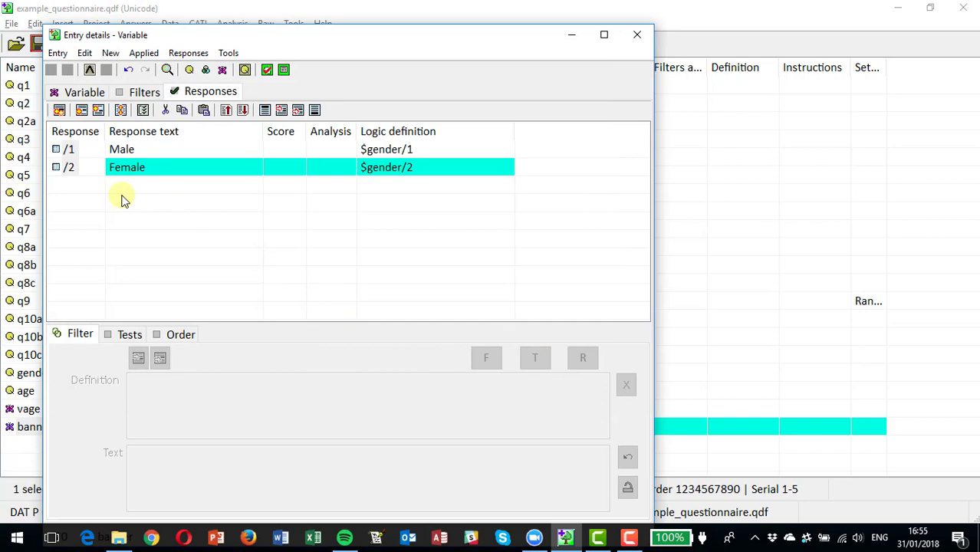
Add further responses to banner from the single entry vage, covering its range 1 to 3
{"action": "left_click", "coordinate": [59, 111]}
{"action": "left_click", "coordinate": [197, 179]}
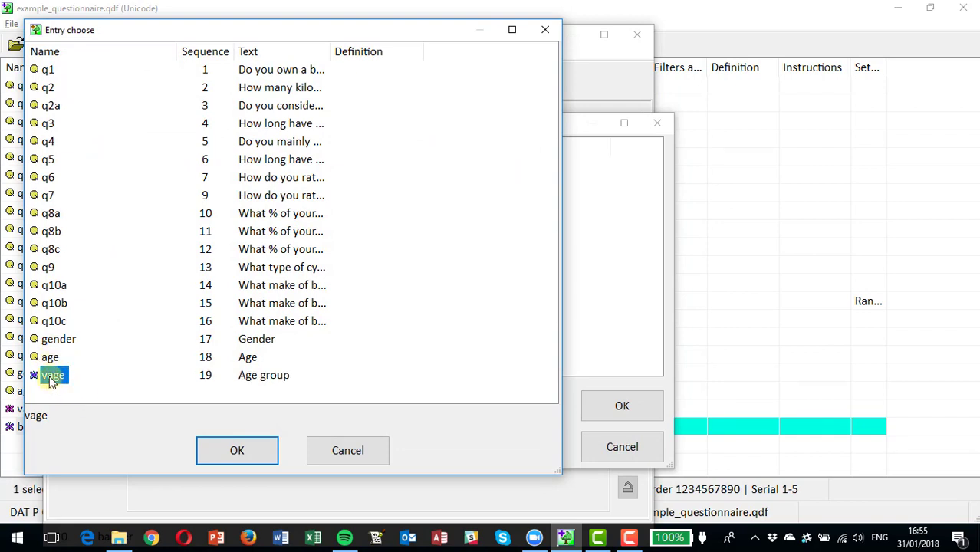
{"action": "left_click", "coordinate": [237, 450]}
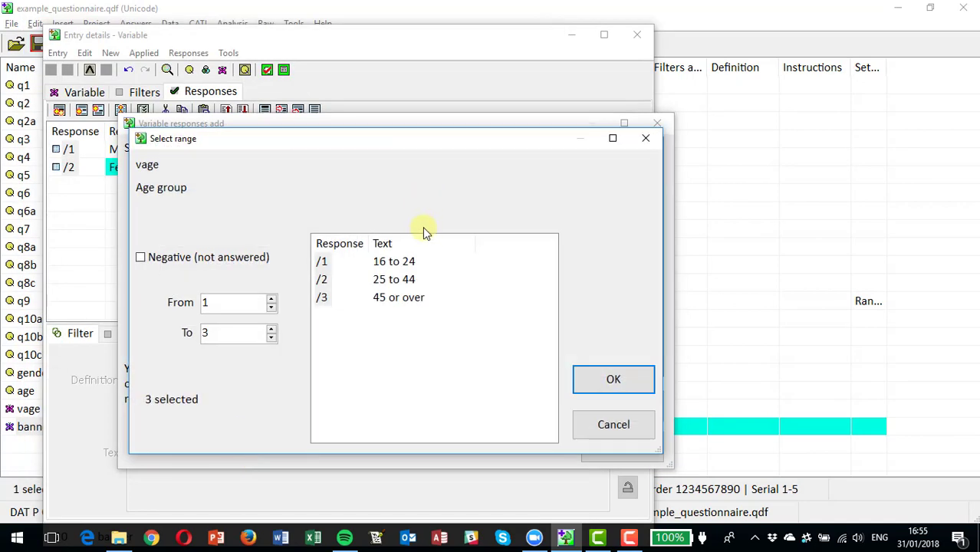
{"action": "left_click", "coordinate": [613, 381]}
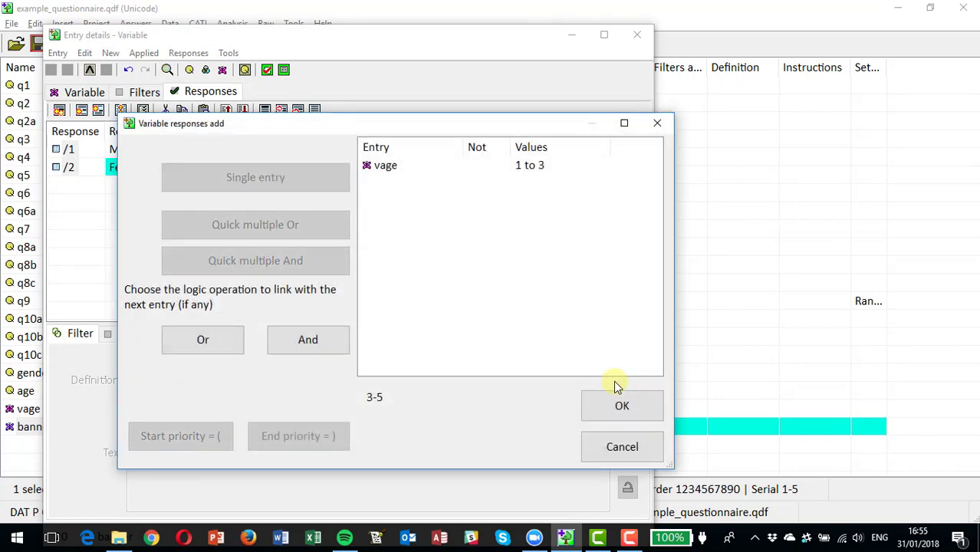
{"action": "left_click", "coordinate": [618, 400]}
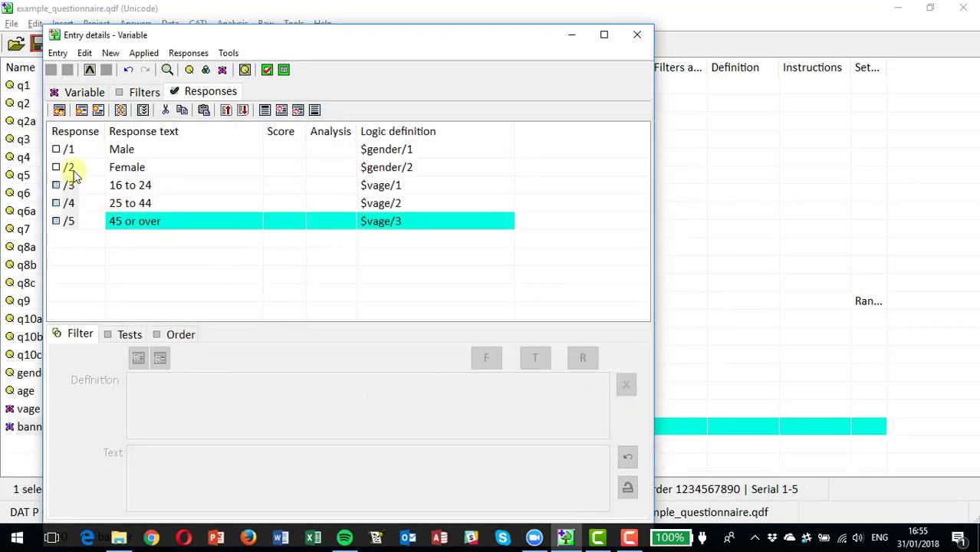
Add further responses to banner from the single entry q1, covering its range 1 to 2
{"action": "left_click", "coordinate": [59, 112]}
{"action": "left_click", "coordinate": [192, 123]}
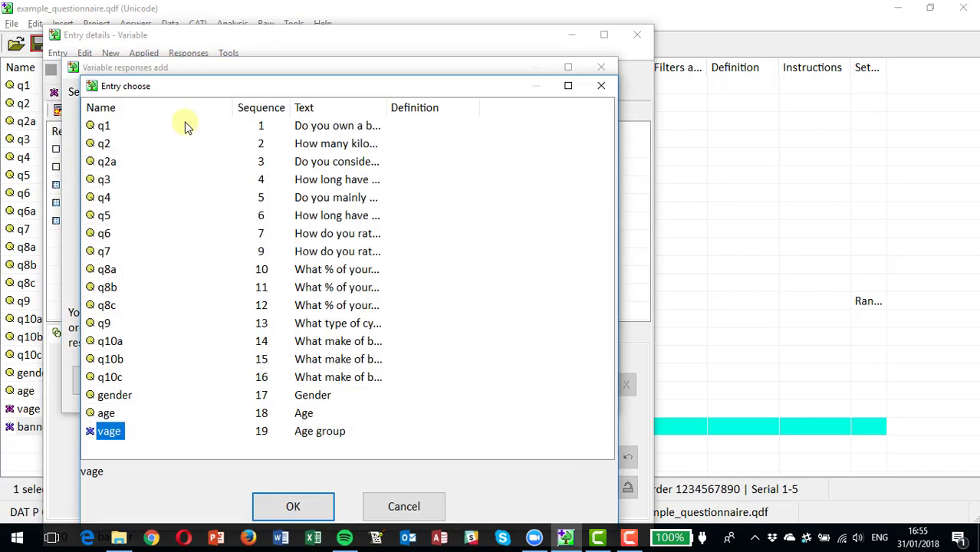
{"action": "left_click", "coordinate": [103, 126]}
{"action": "left_click", "coordinate": [299, 507]}
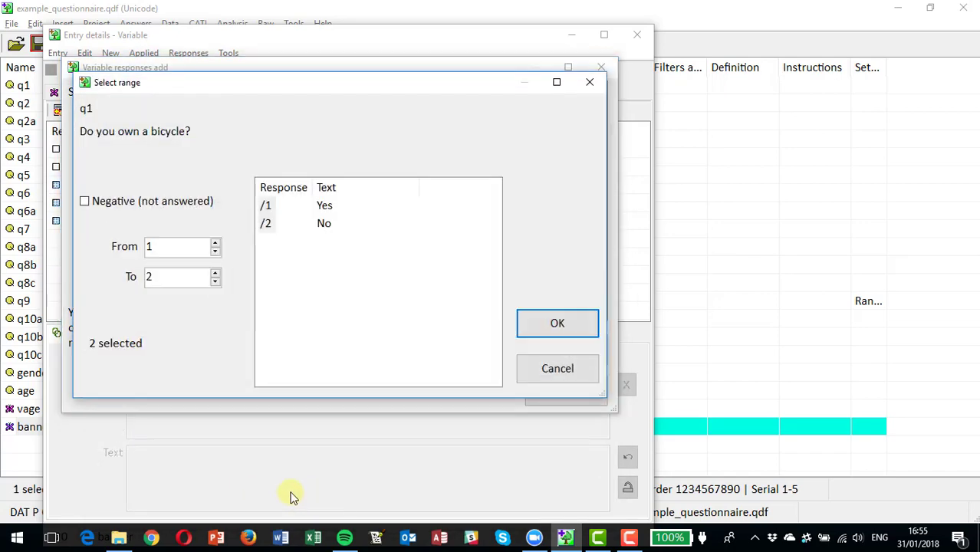
{"action": "left_click", "coordinate": [555, 323]}
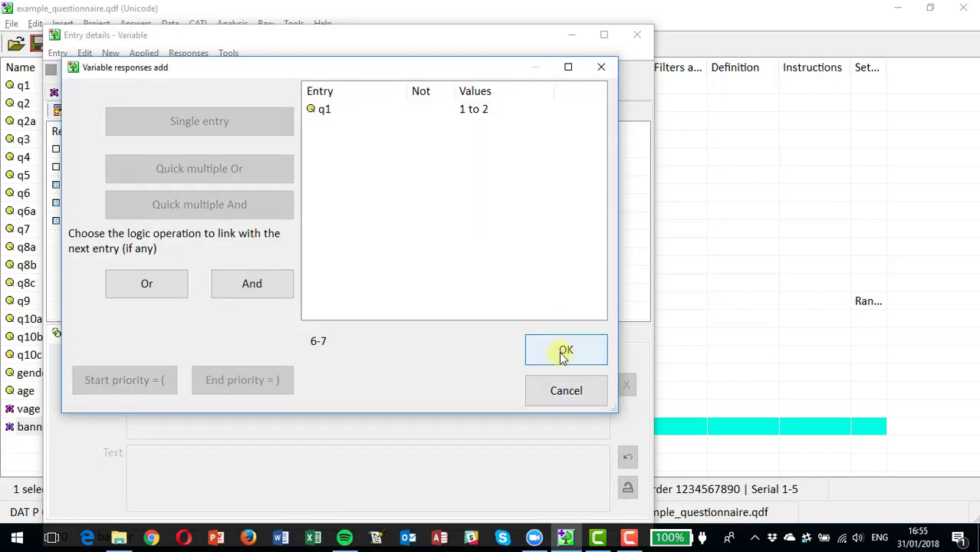
{"action": "left_click", "coordinate": [552, 341]}
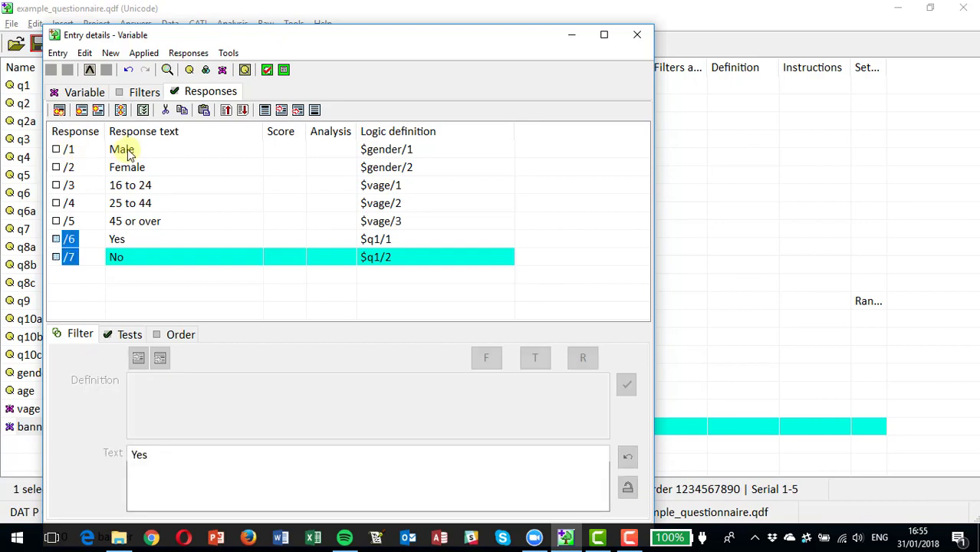
Prefix the Male response's text with a group heading so it reads "GENDER\Male"
{"action": "left_click", "coordinate": [65, 152]}
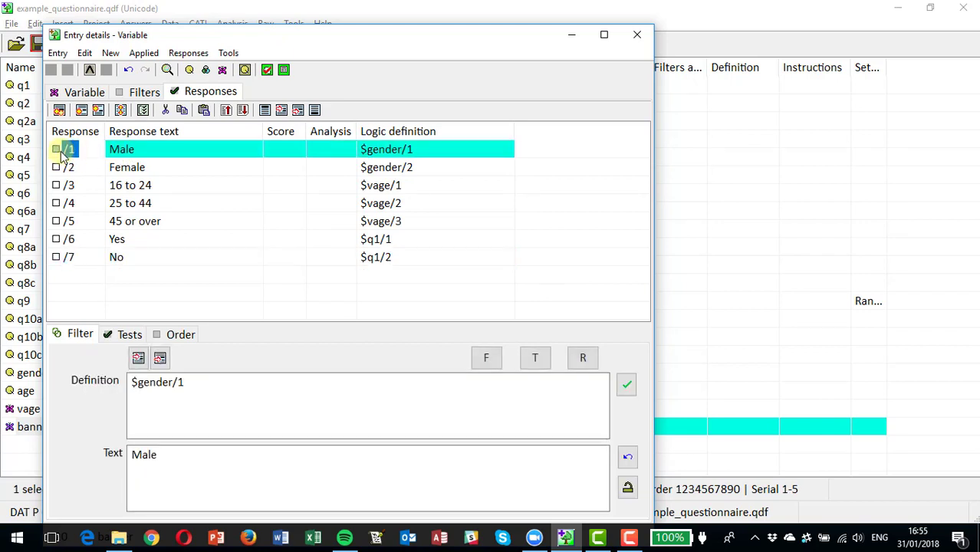
{"action": "left_click", "coordinate": [133, 458]}
{"action": "type", "text": "GENDER"}
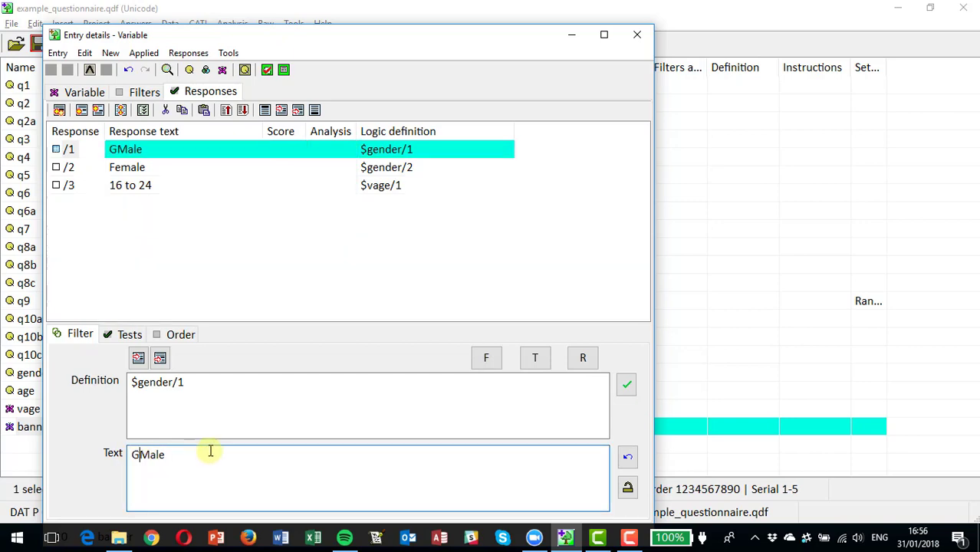
{"action": "type", "text": "\\"}
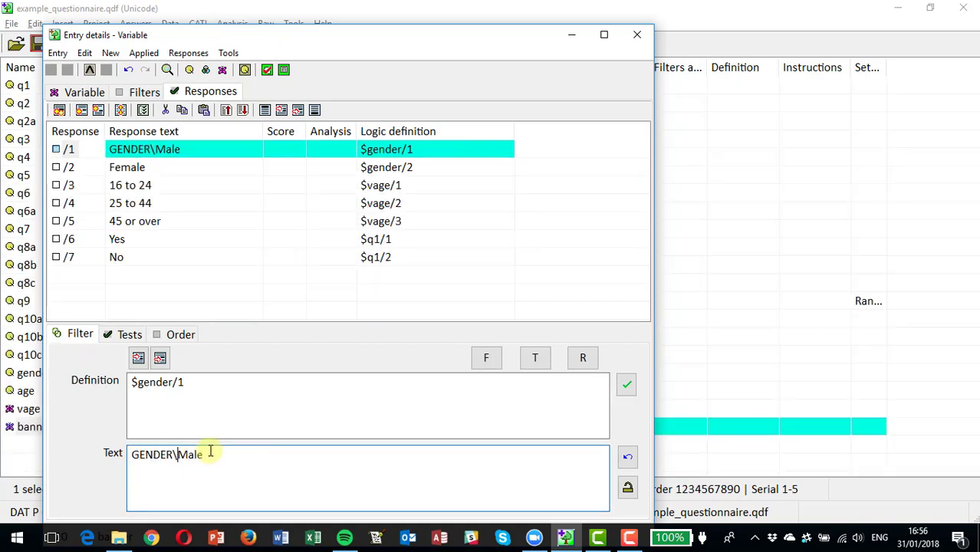
Prefix the "16 to 24" response's text with a group heading so it reads "AGE\16 to 24"
{"action": "left_click", "coordinate": [126, 184]}
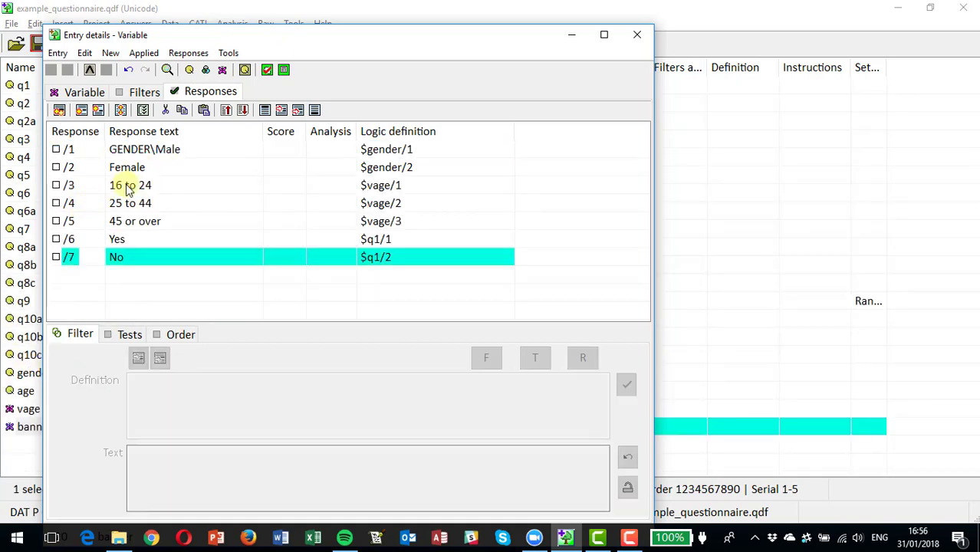
{"action": "left_click", "coordinate": [67, 186]}
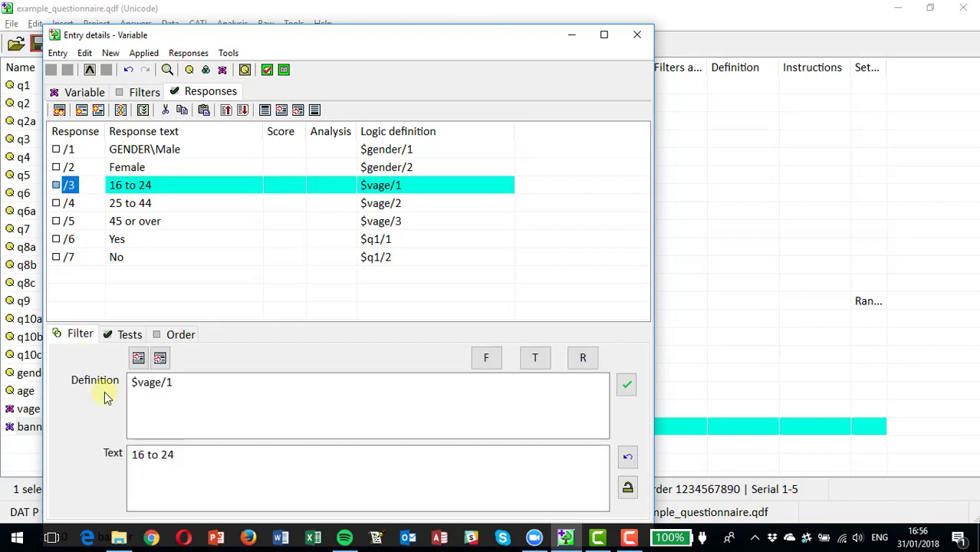
{"action": "left_click", "coordinate": [132, 455]}
{"action": "type", "text": "AGE"}
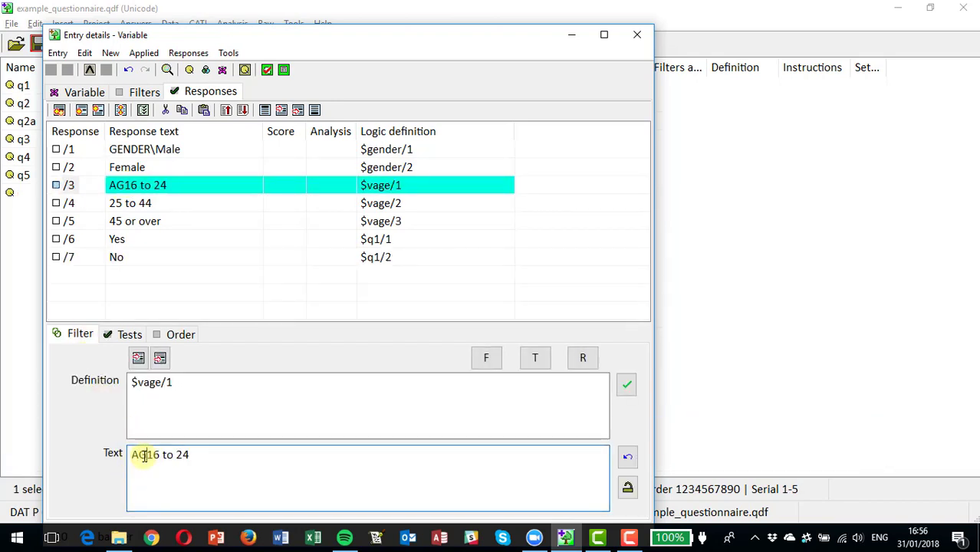
{"action": "type", "text": "\\"}
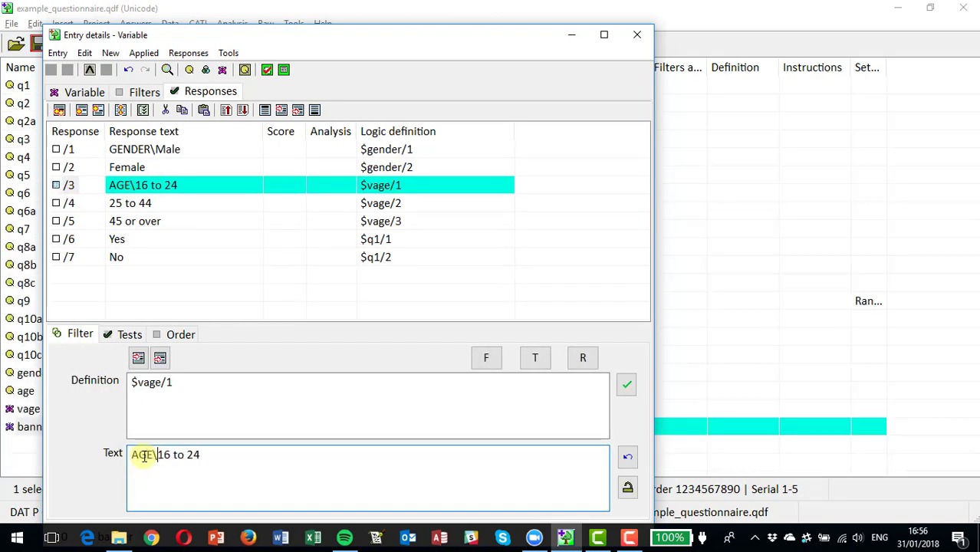
Prefix the Yes response's text with a group heading so it reads "OWNER OF BICYCLE\Yes"
{"action": "left_click", "coordinate": [68, 241]}
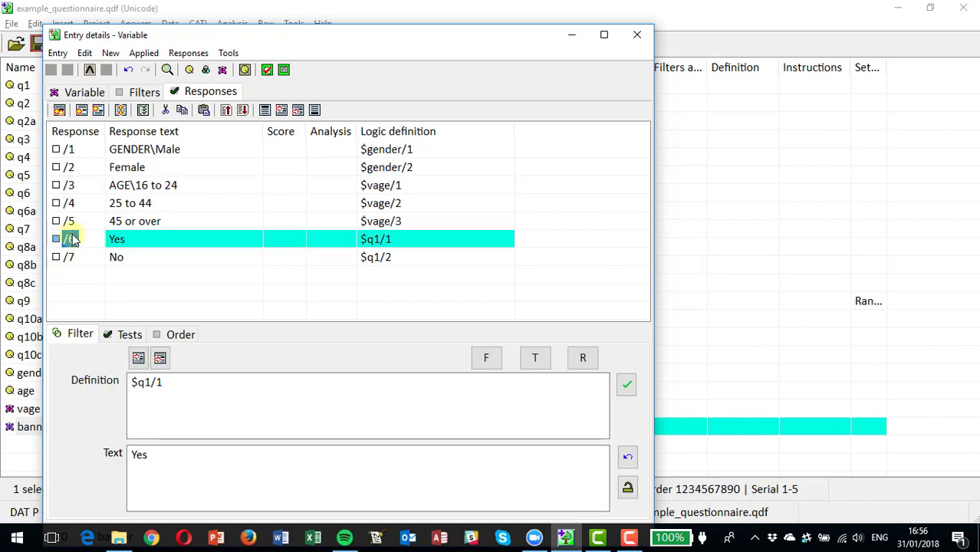
{"action": "left_click", "coordinate": [146, 454]}
{"action": "type", "text": "OEN"}
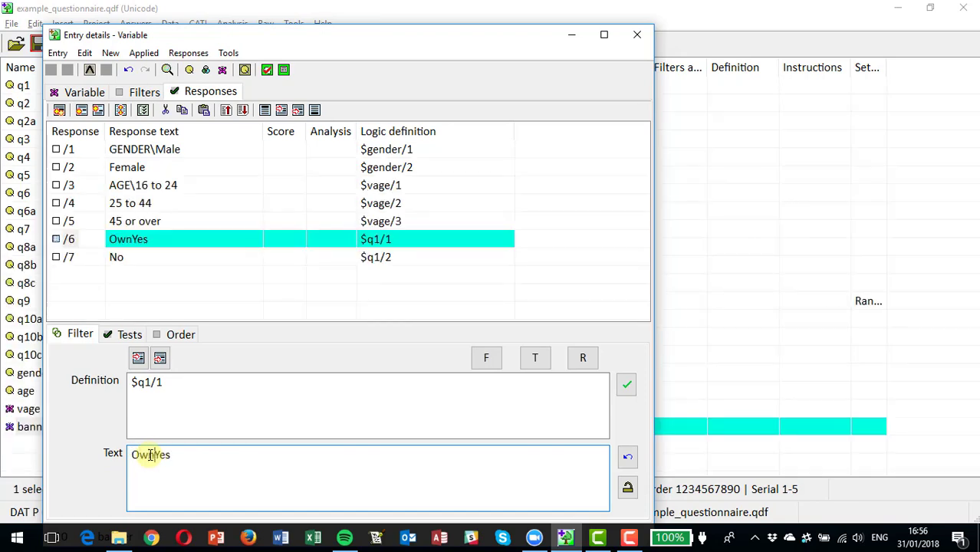
{"action": "key", "text": "BackSpace"}
{"action": "key", "text": "BackSpace"}
{"action": "type", "text": "WNER OF "}
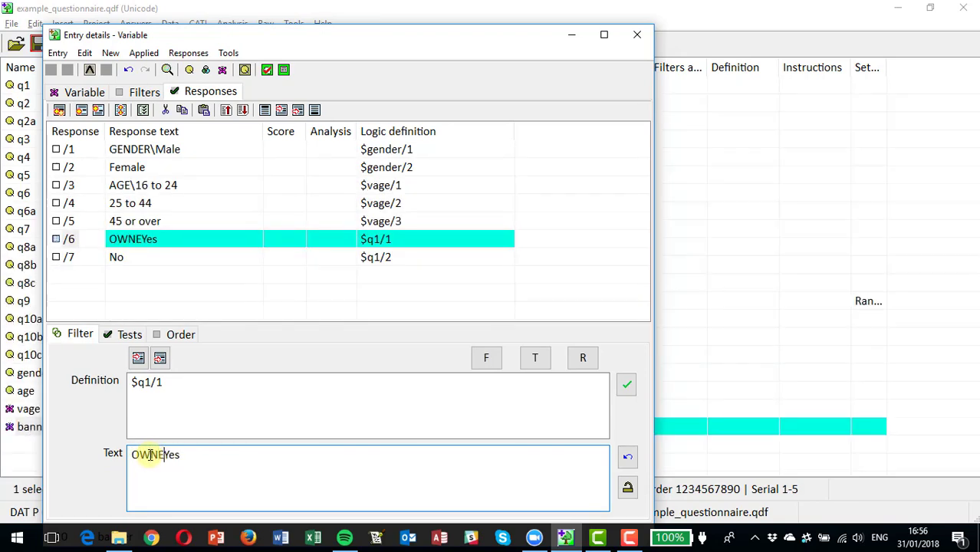
{"action": "type", "text": "BICYCLE"}
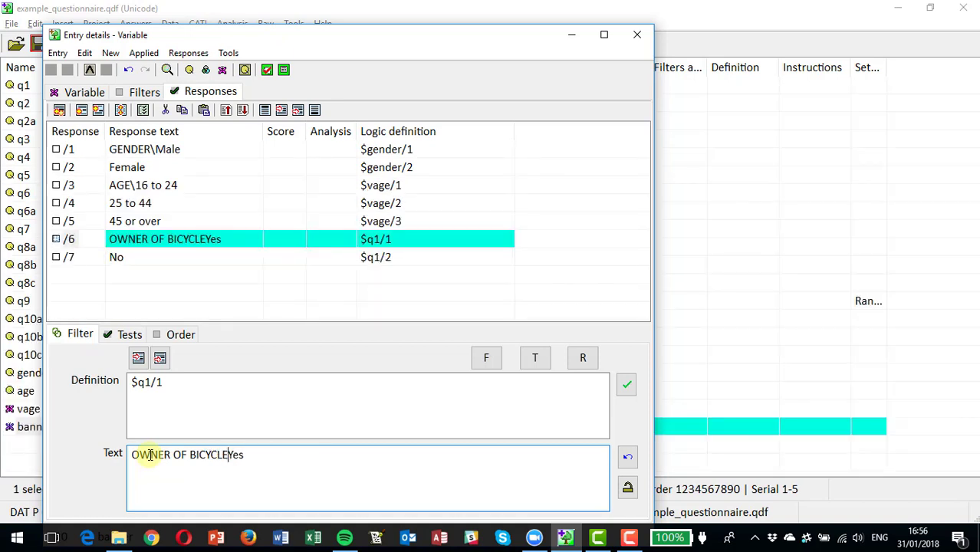
{"action": "type", "text": "\\"}
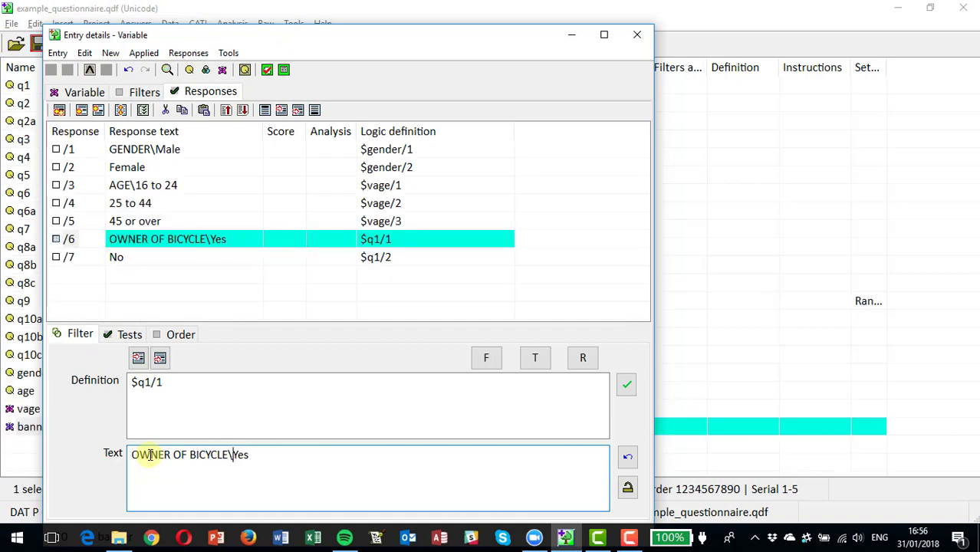
Extend the logic definition of the "AGE\16 to 24" response to cover the first two age groups, reading "$vage/1..2"
{"action": "left_click", "coordinate": [69, 188]}
{"action": "left_click", "coordinate": [173, 381]}
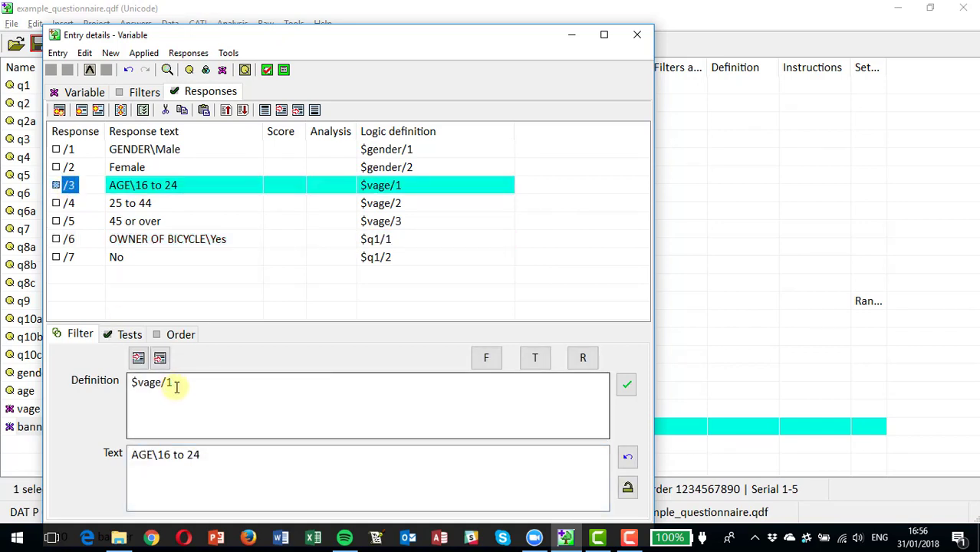
{"action": "type", "text": "..2"}
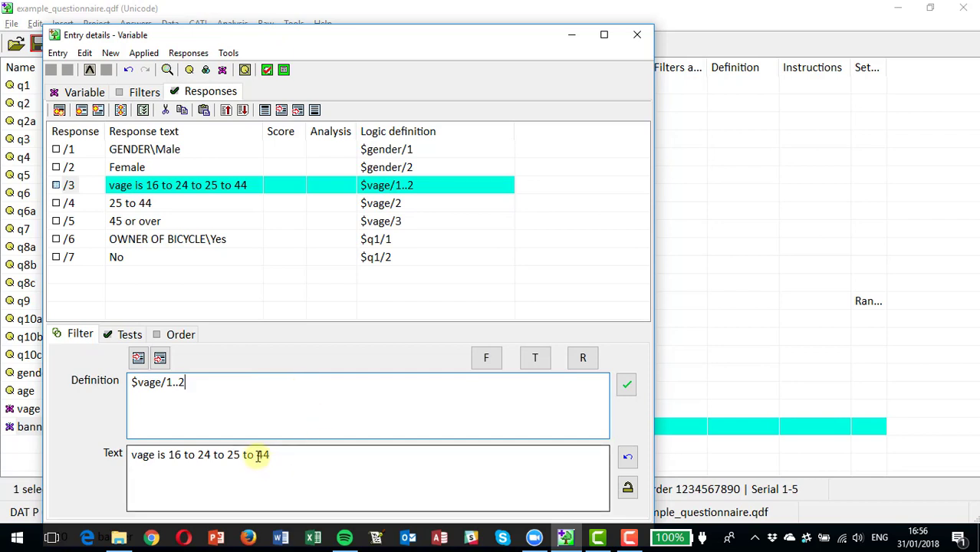
Edit the combined age response's text so it reads "AGE\16 to 44"
{"action": "left_click_drag", "start_coordinate": [256, 454], "coordinate": [198, 460]}
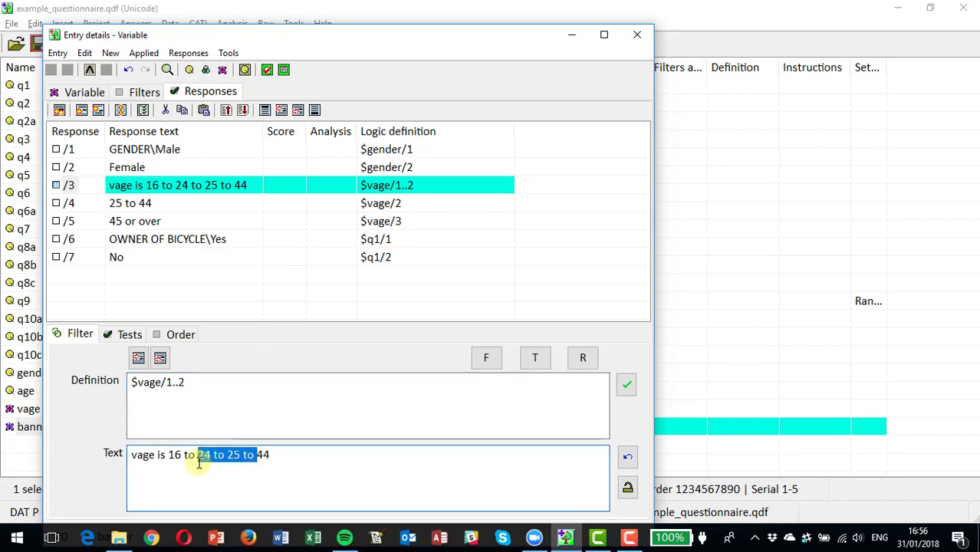
{"action": "key", "text": "BackSpace"}
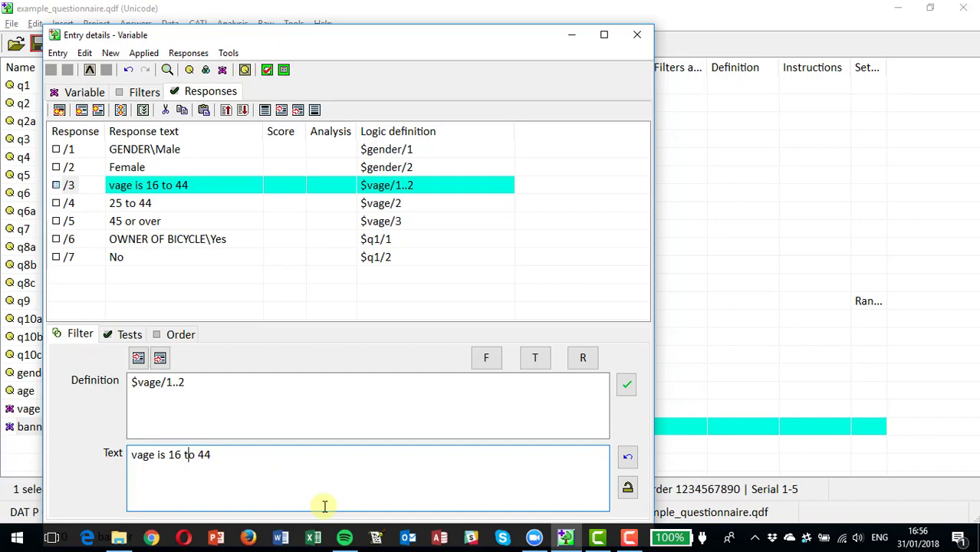
{"action": "key", "text": "BackSpace"}
{"action": "key", "text": "BackSpace"}
{"action": "key", "text": "BackSpace"}
{"action": "key", "text": "BackSpace"}
{"action": "key", "text": "BackSpace"}
{"action": "key", "text": "BackSpace"}
{"action": "key", "text": "BackSpace"}
{"action": "key", "text": "BackSpace"}
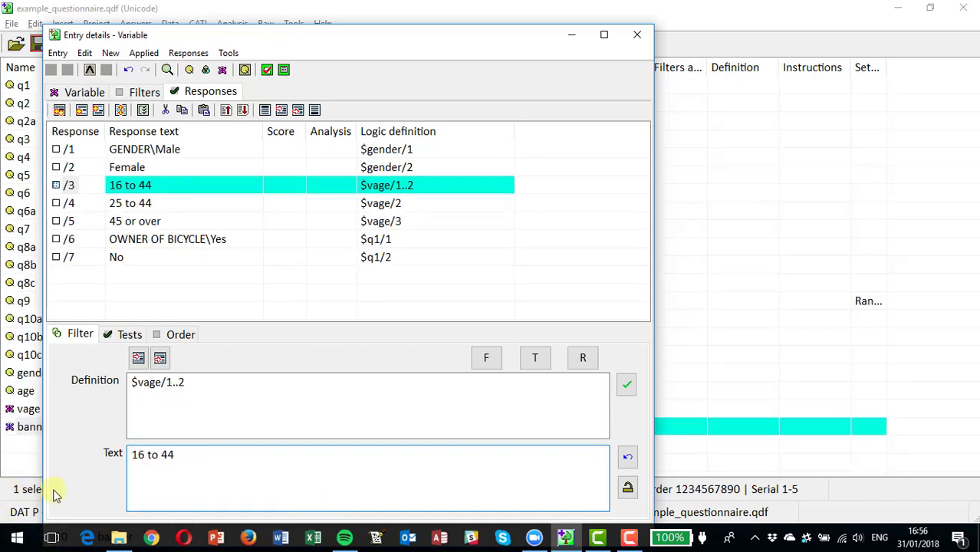
{"action": "type", "text": "AGE\\"}
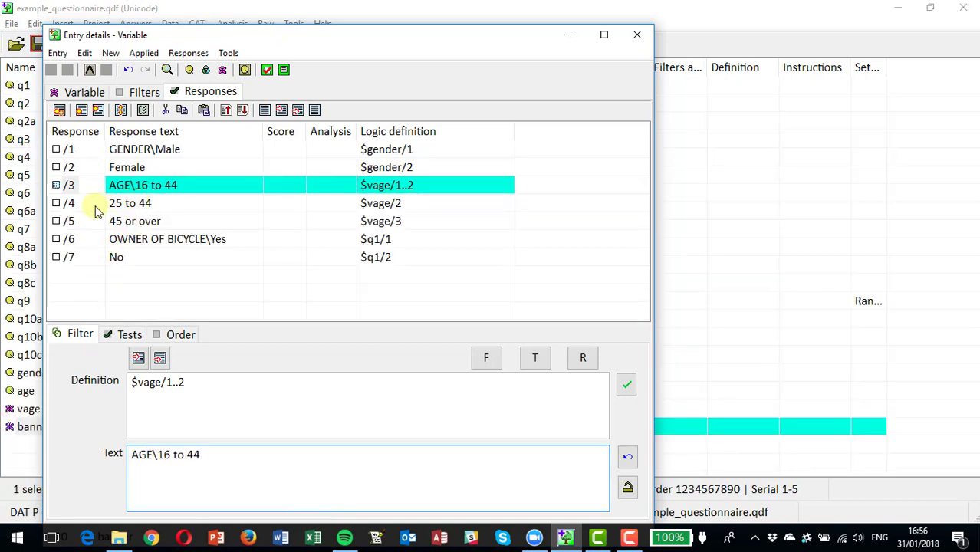
Remove the redundant "25 to 44" response from the banner variable
{"action": "left_click", "coordinate": [66, 210]}
{"action": "left_click", "coordinate": [66, 205]}
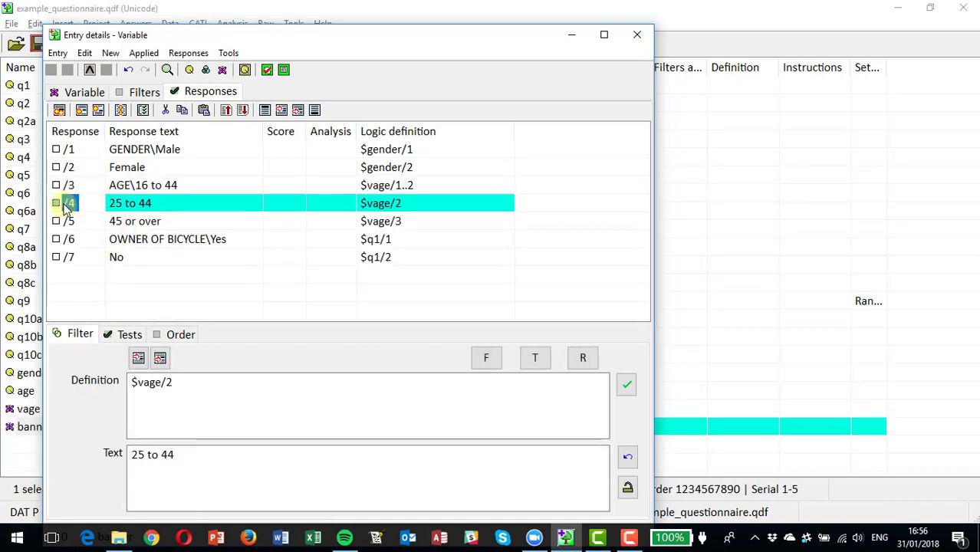
{"action": "left_click", "coordinate": [165, 110]}
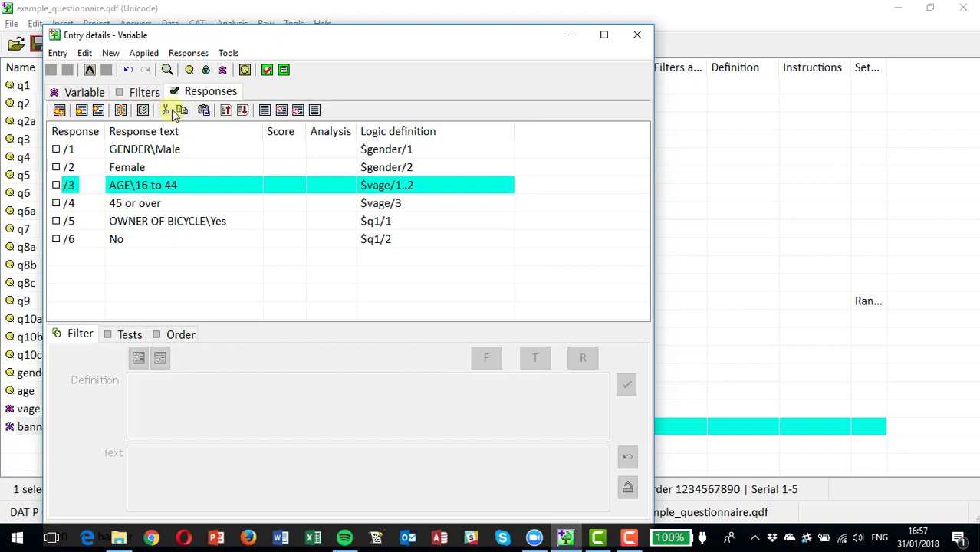
Set the banner variable's text to "Banner", close its details and save the project file
{"action": "left_click", "coordinate": [636, 38]}
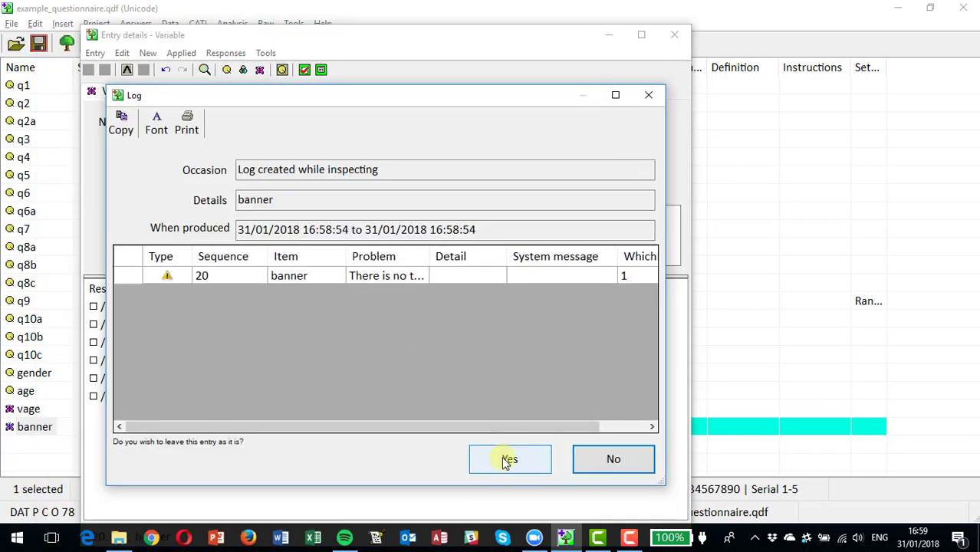
{"action": "left_click", "coordinate": [595, 460]}
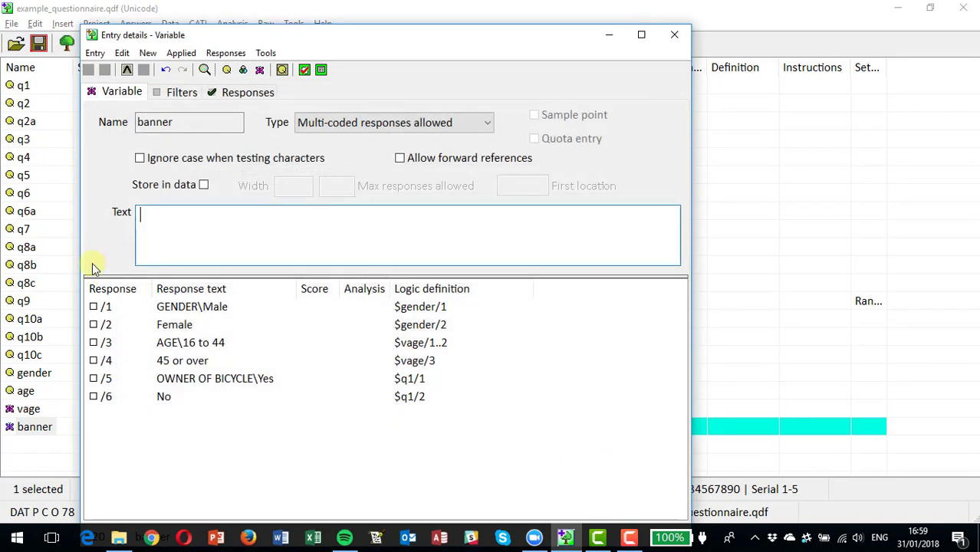
{"action": "type", "text": "Banner"}
{"action": "left_click", "coordinate": [674, 35]}
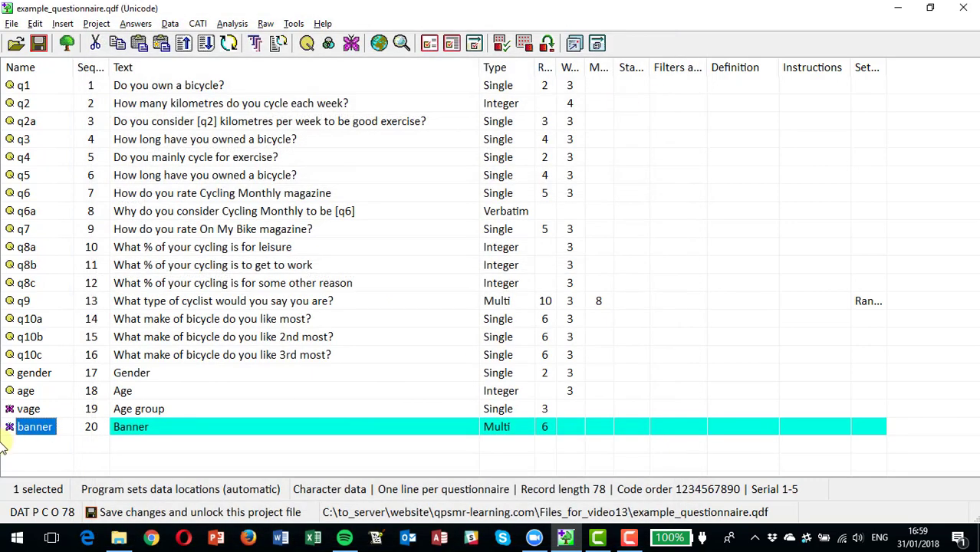
{"action": "left_click", "coordinate": [58, 429]}
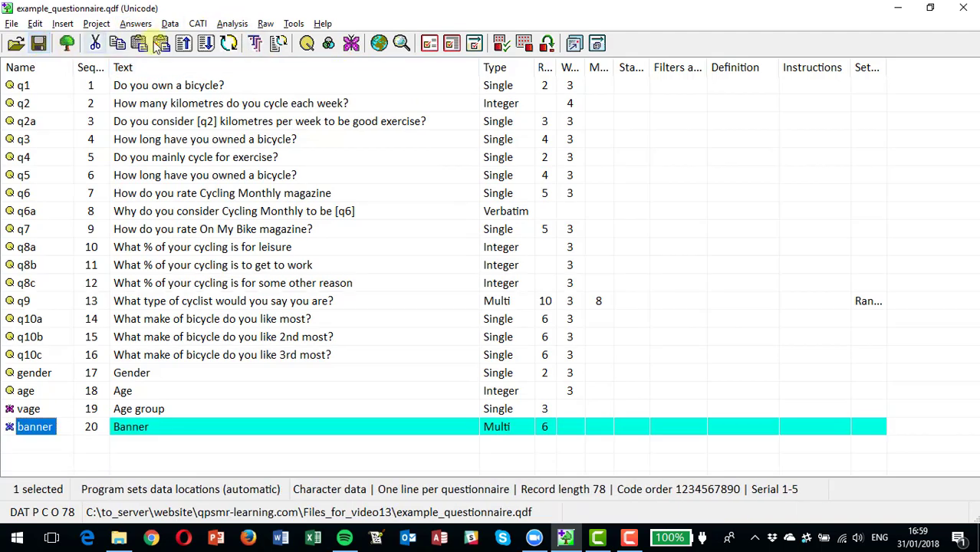
Start the data drill down analysis and load the test data QPSMRDA file from the Files_for_video13 folder
{"action": "left_click", "coordinate": [231, 24]}
{"action": "left_click", "coordinate": [267, 57]}
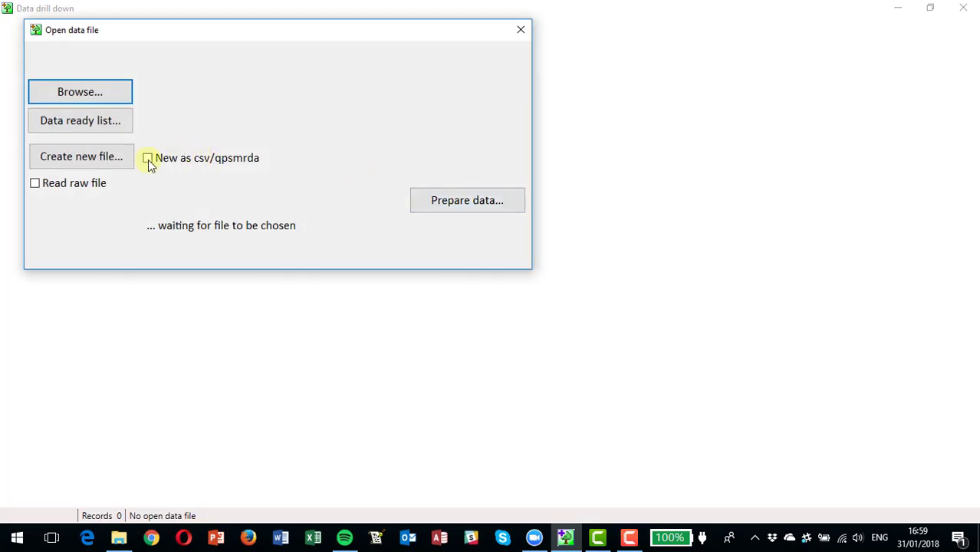
{"action": "left_click", "coordinate": [84, 91]}
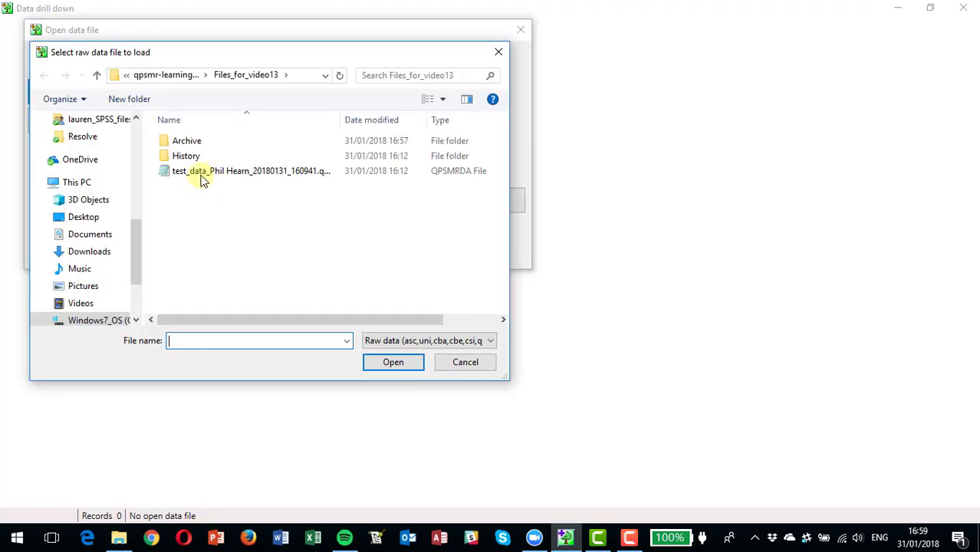
{"action": "double_click", "coordinate": [201, 174]}
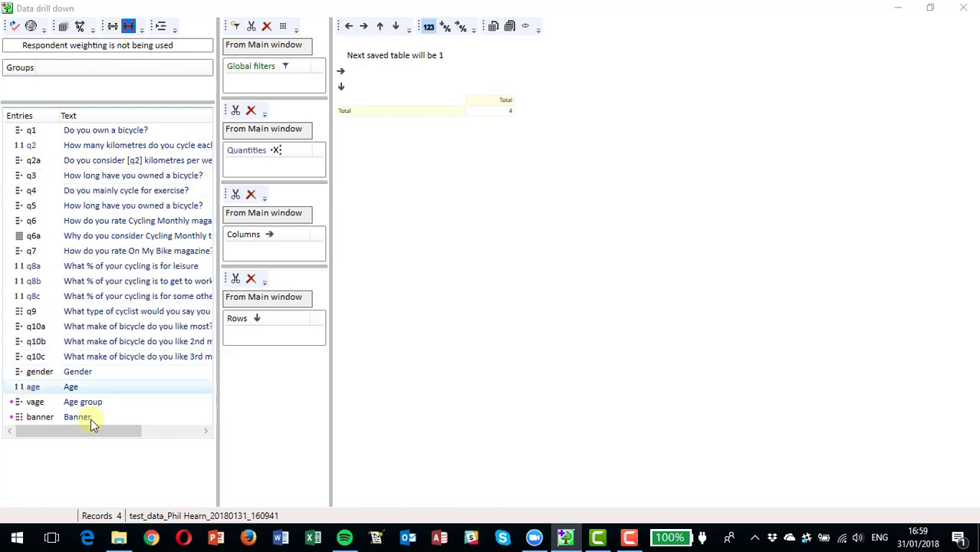
Tabulate q4 as rows against banner as columns with column percentages shown, and close the drill down after viewing the table
{"action": "left_click_drag", "start_coordinate": [70, 416], "coordinate": [253, 250]}
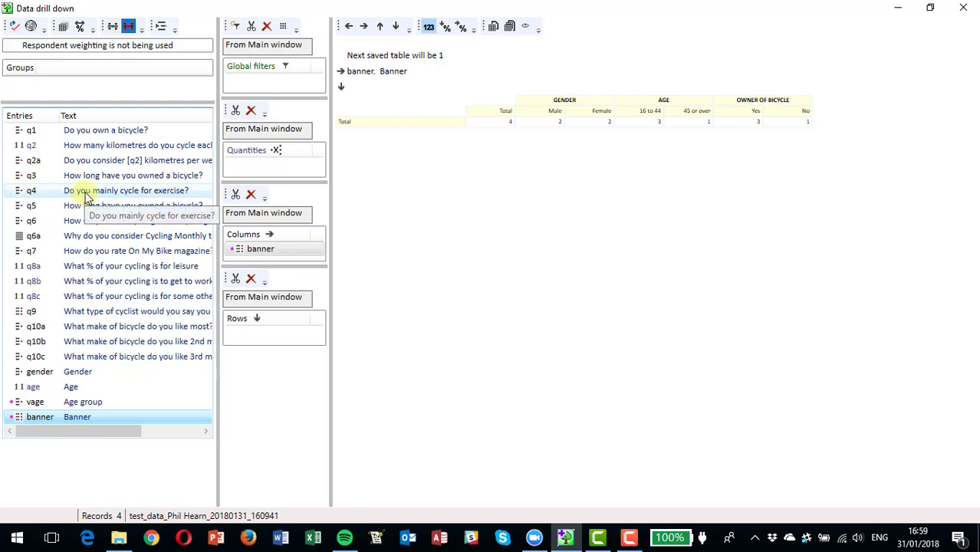
{"action": "left_click_drag", "start_coordinate": [86, 197], "coordinate": [252, 335]}
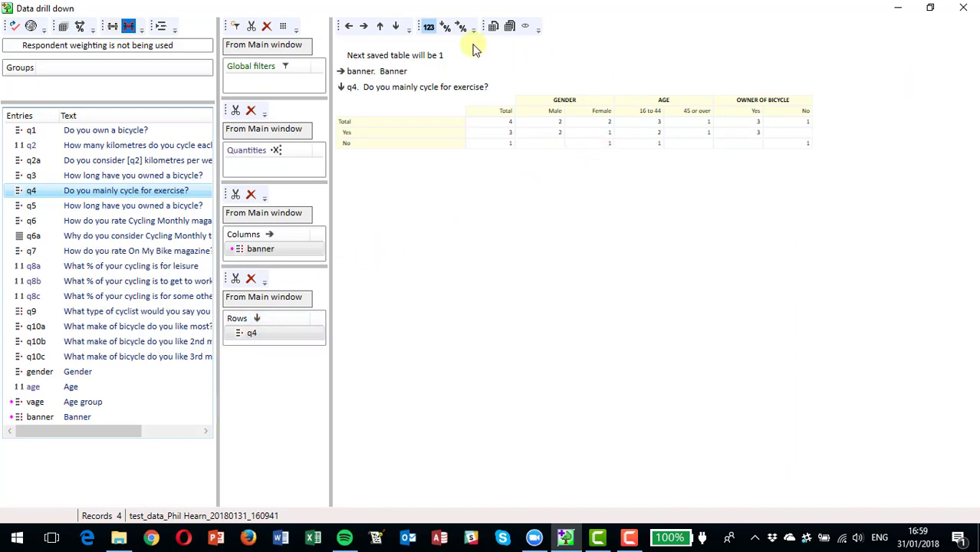
{"action": "left_click", "coordinate": [444, 27]}
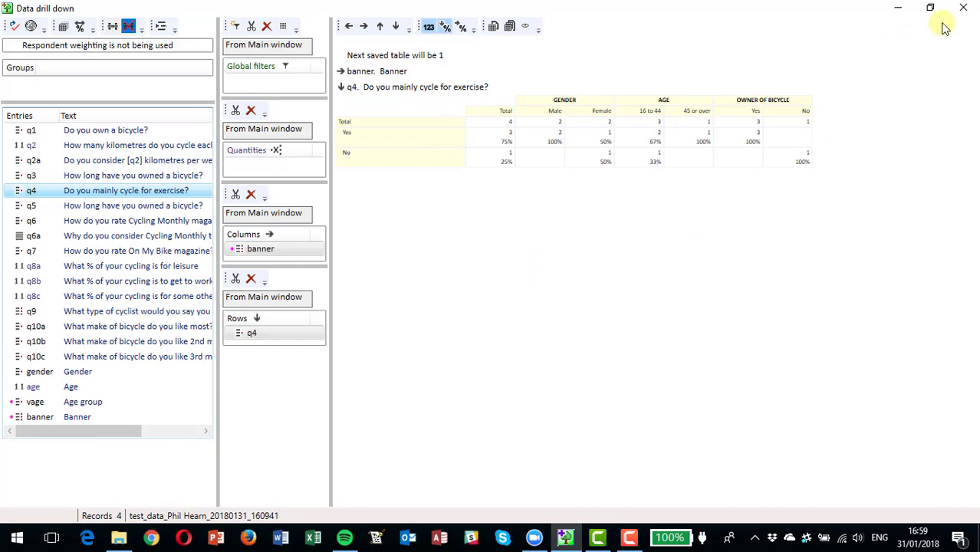
{"action": "left_click", "coordinate": [963, 9]}
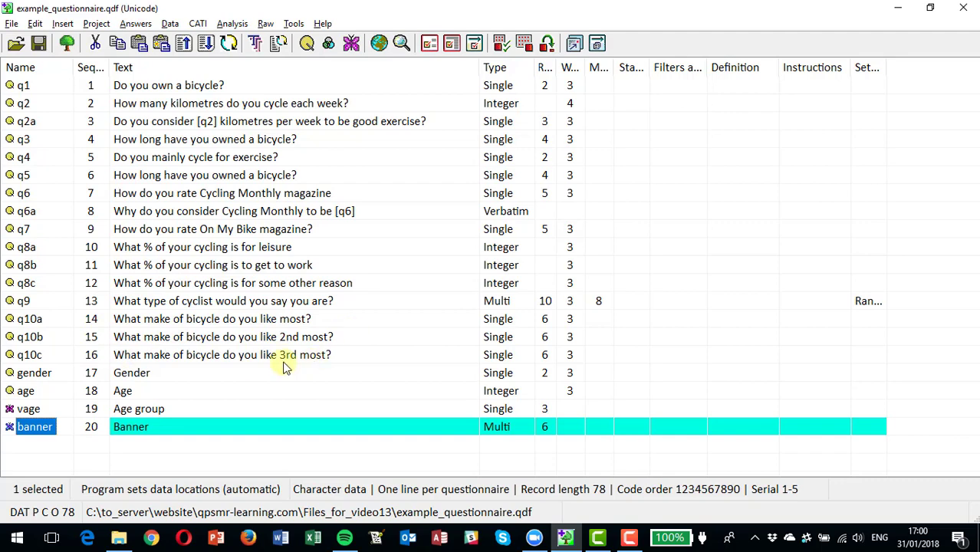
Insert a variable entry after q10c, named vq10, with the text "Top 3 makes"
{"action": "left_click", "coordinate": [37, 356]}
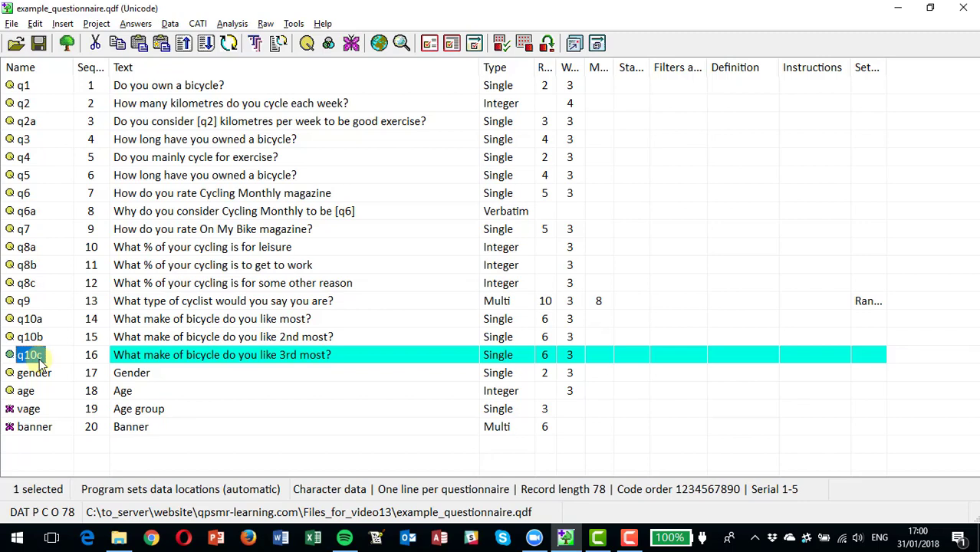
{"action": "left_click", "coordinate": [65, 25]}
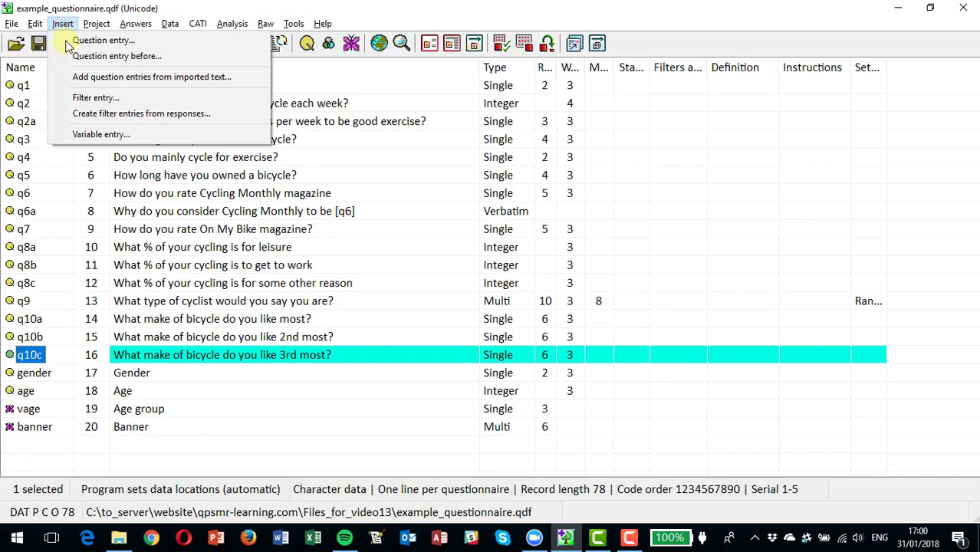
{"action": "left_click", "coordinate": [94, 136]}
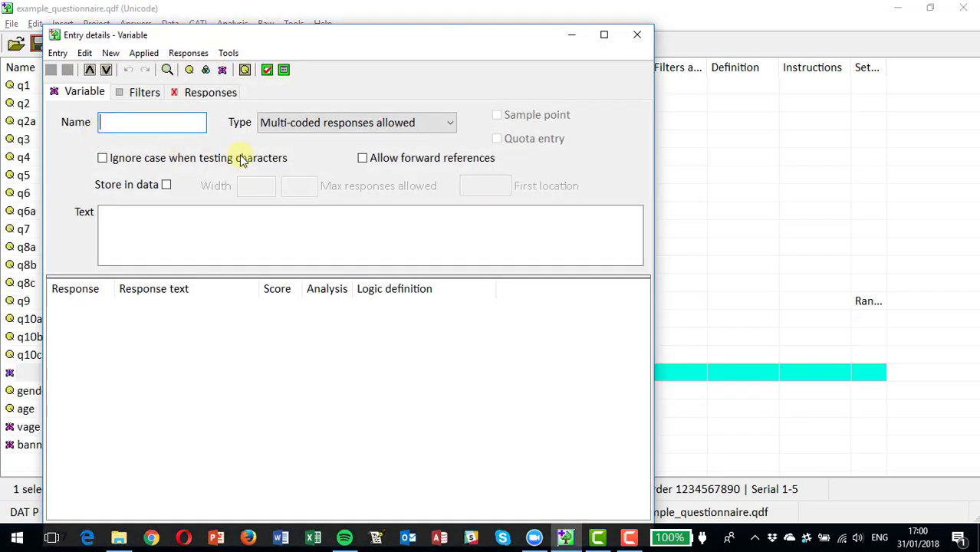
{"action": "type", "text": "vq10"}
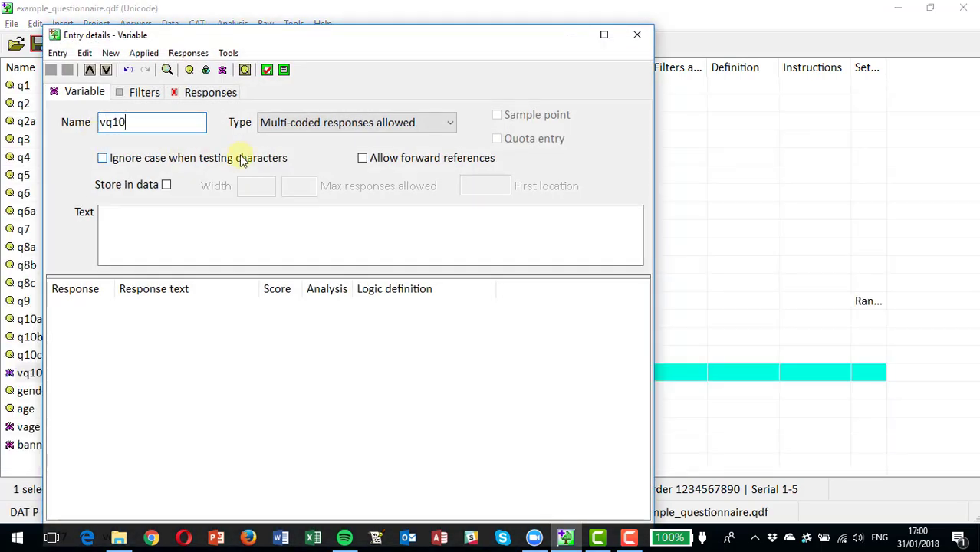
{"action": "left_click", "coordinate": [121, 227]}
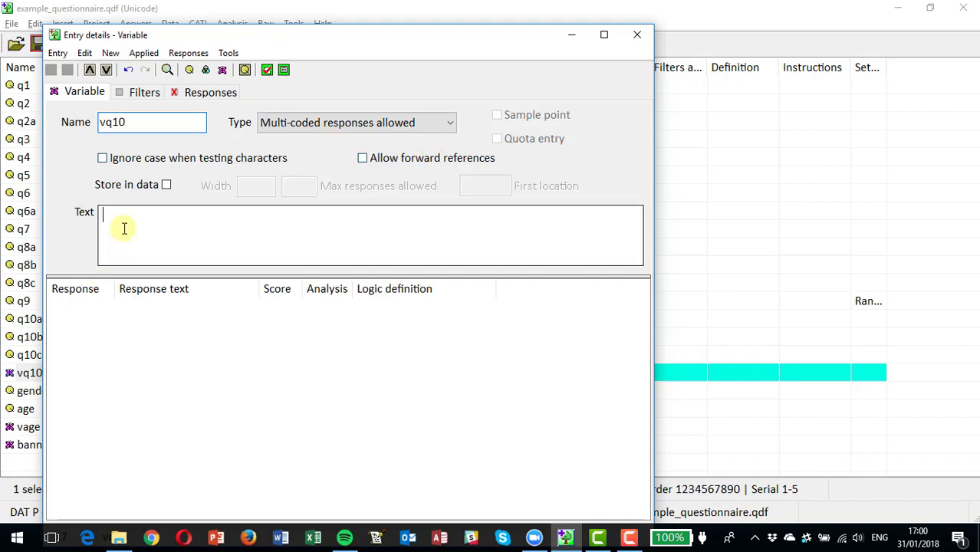
{"action": "type", "text": "TGoo"}
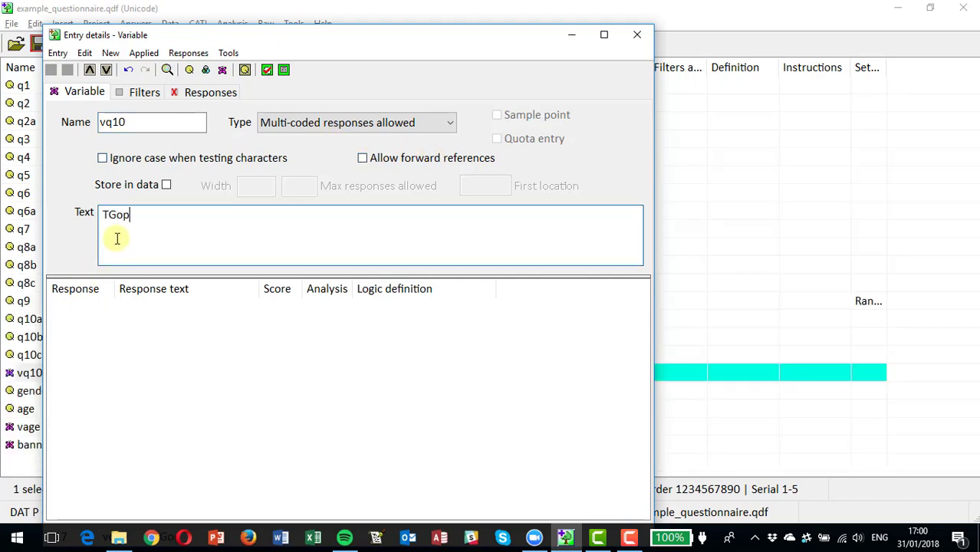
{"action": "key", "text": "BackSpace"}
{"action": "key", "text": "BackSpace"}
{"action": "key", "text": "BackSpace"}
{"action": "type", "text": "op 3 makes"}
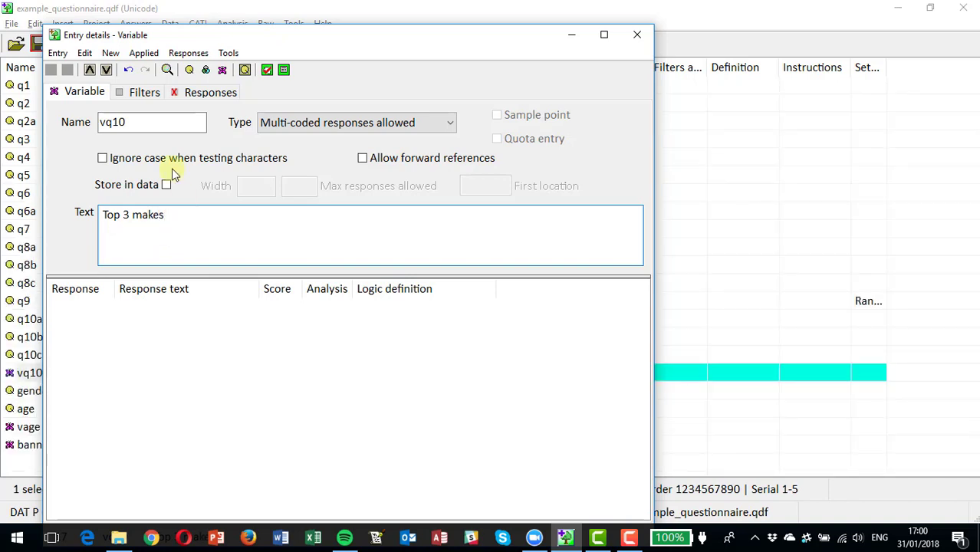
Add responses to vq10 as a quick multiple Or of q10a, q10b and q10c for values 1 to 6, and close its details
{"action": "left_click", "coordinate": [197, 92]}
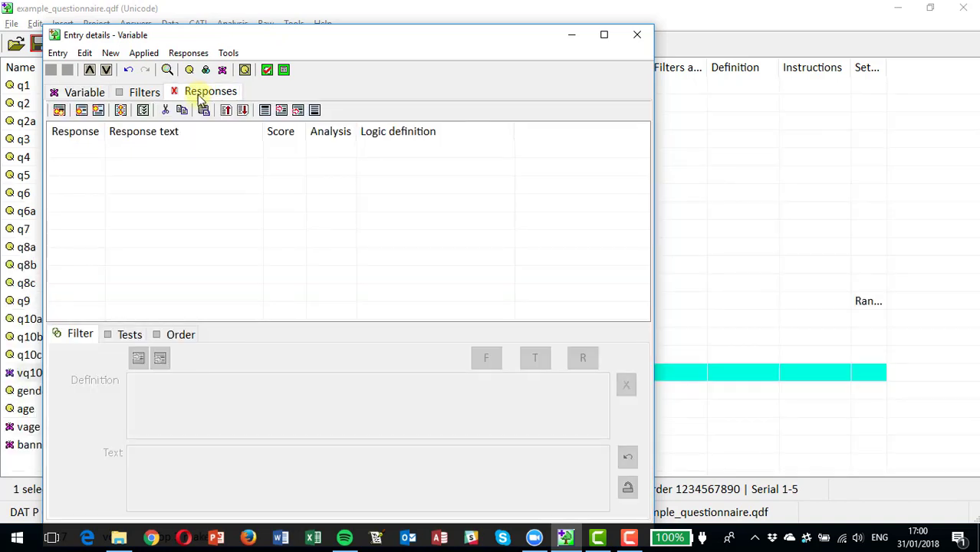
{"action": "left_click", "coordinate": [60, 112]}
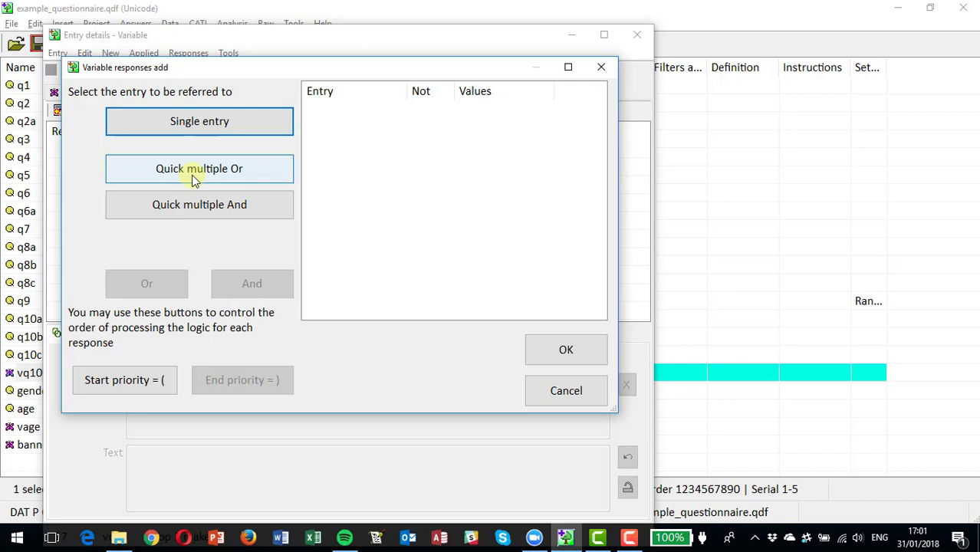
{"action": "left_click", "coordinate": [192, 172]}
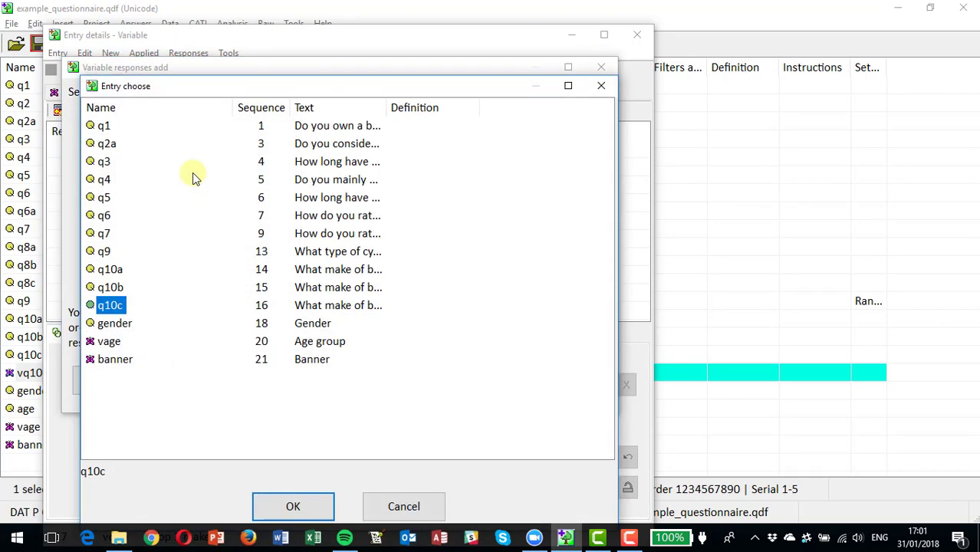
{"action": "left_click", "coordinate": [106, 275]}
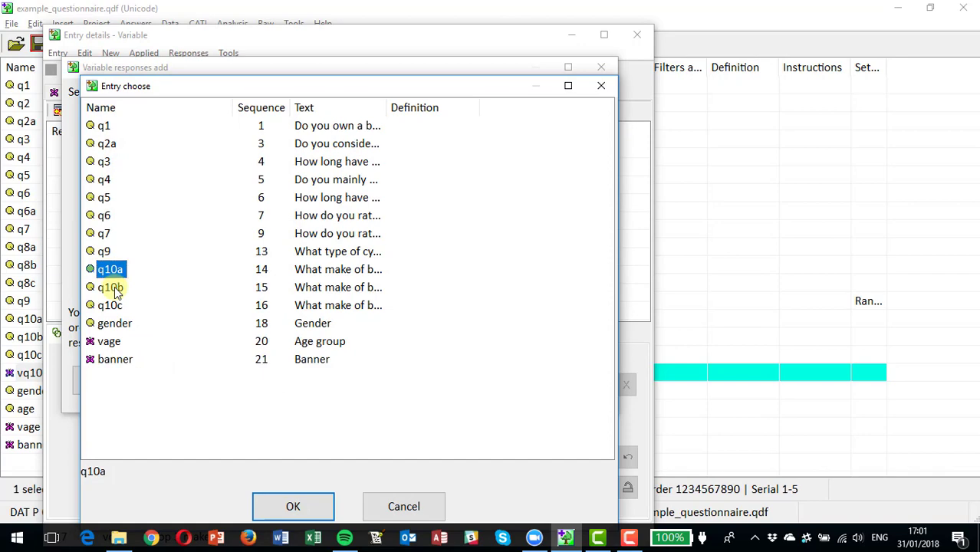
{"action": "left_click", "coordinate": [115, 289], "text": "ctrl"}
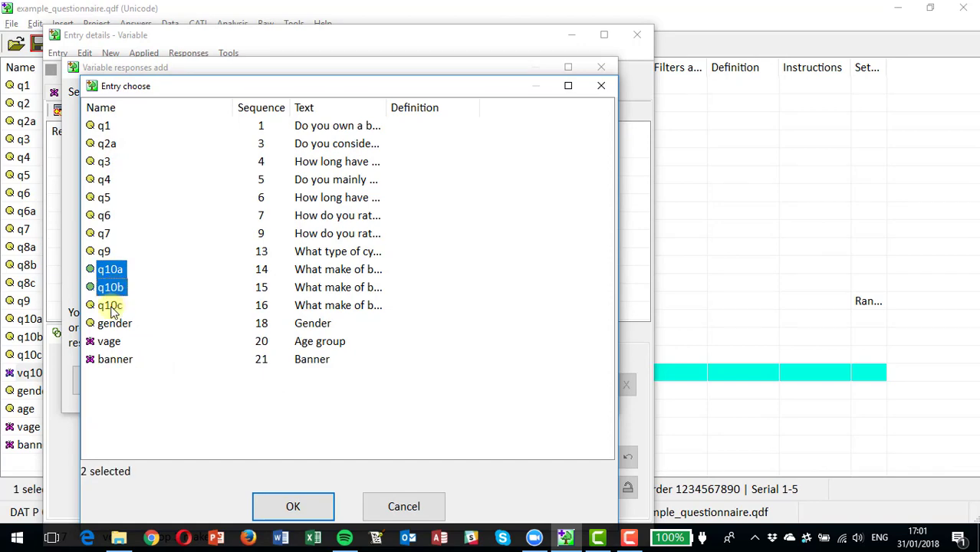
{"action": "left_click", "coordinate": [111, 306], "text": "ctrl"}
{"action": "left_click", "coordinate": [294, 508]}
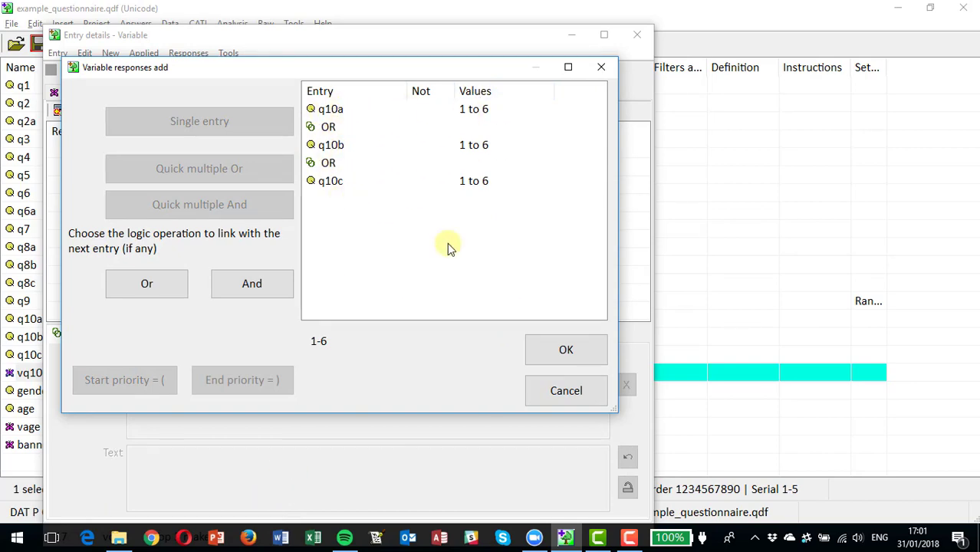
{"action": "left_click", "coordinate": [566, 349]}
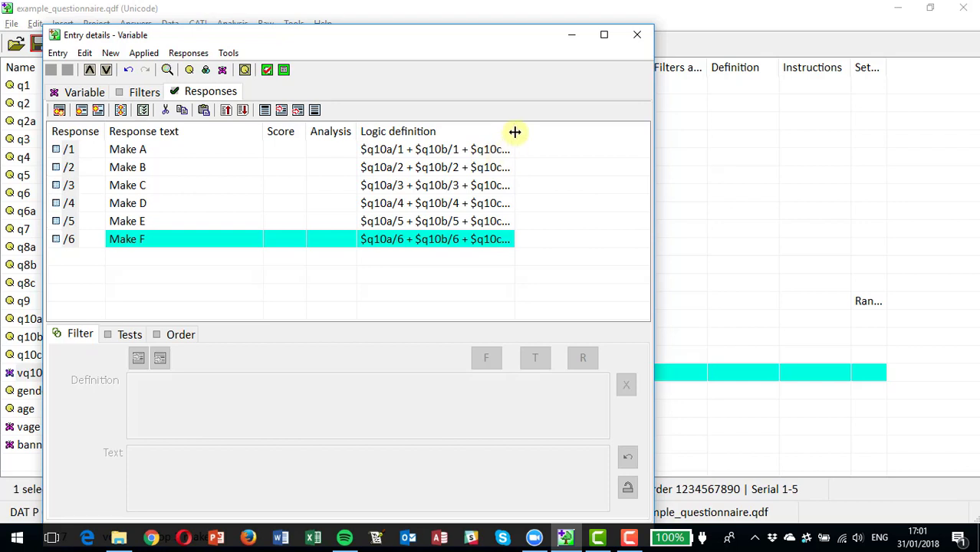
{"action": "left_click_drag", "start_coordinate": [514, 132], "coordinate": [545, 132]}
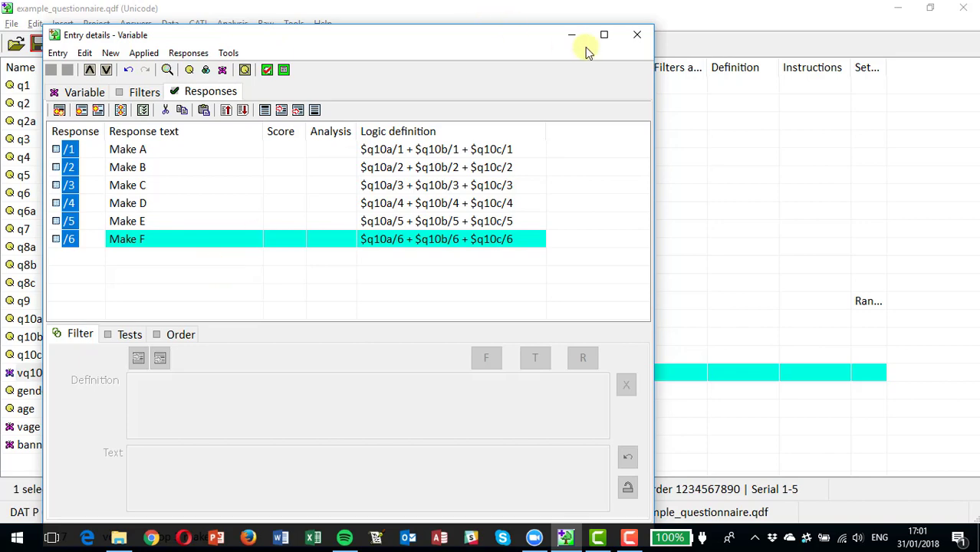
{"action": "left_click", "coordinate": [640, 35]}
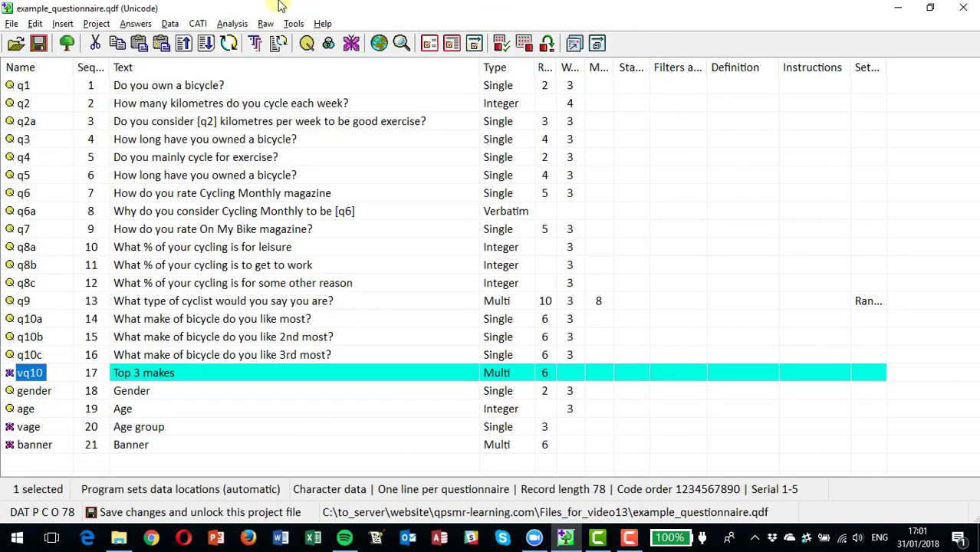
Start the data drill down analysis and load the test data QPSMRDA file from the Files_for_video13 folder for checking vq10
{"action": "left_click", "coordinate": [232, 23]}
{"action": "left_click", "coordinate": [263, 56]}
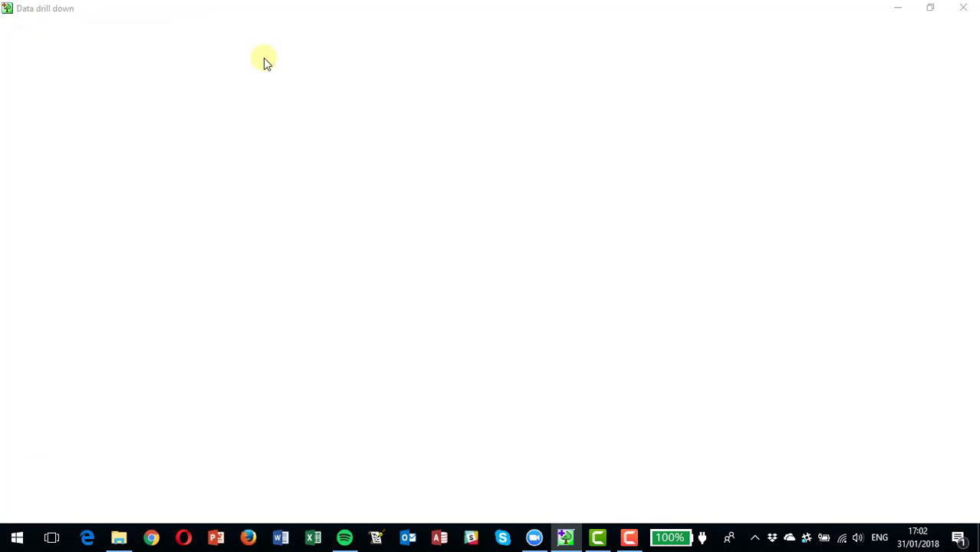
{"action": "left_click", "coordinate": [92, 93]}
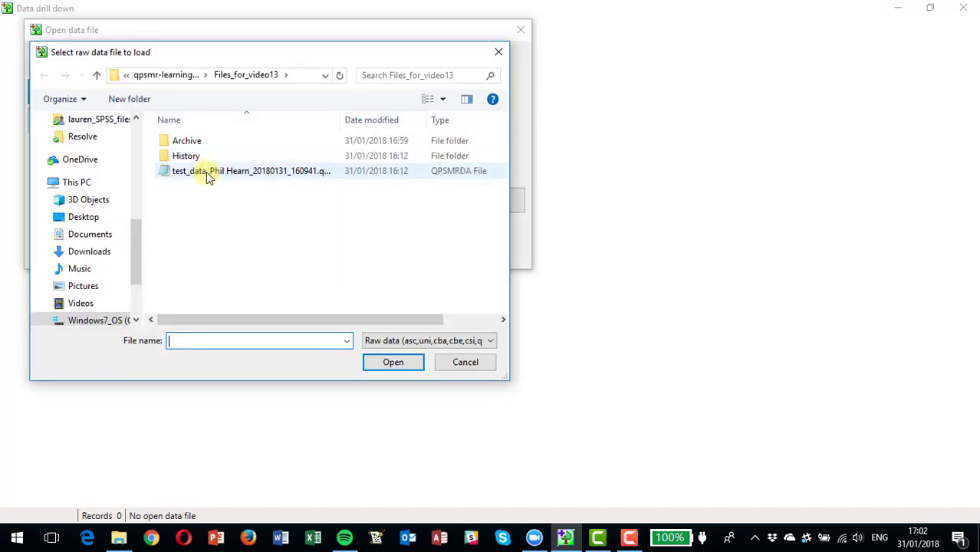
{"action": "double_click", "coordinate": [208, 173]}
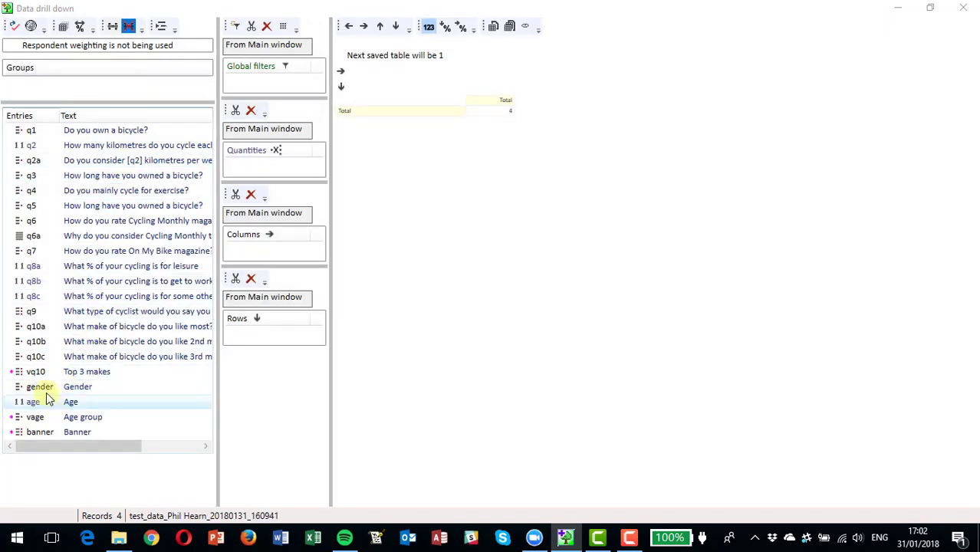
Tabulate vq10 as rows against vage as columns
{"action": "left_click_drag", "start_coordinate": [39, 376], "coordinate": [247, 345]}
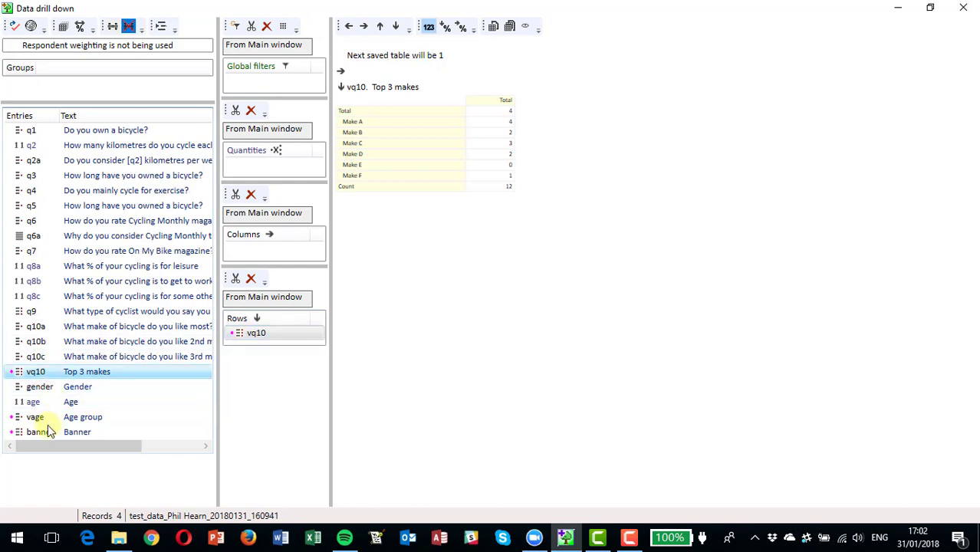
{"action": "left_click_drag", "start_coordinate": [36, 417], "coordinate": [275, 249]}
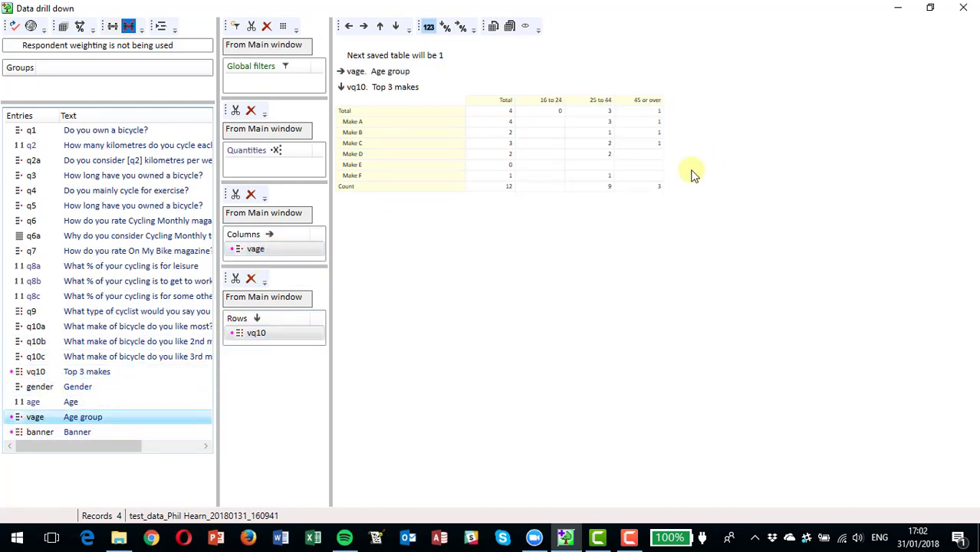
Switch the vq10 table's columns to banner with column percentages shown, and close the drill down
{"action": "left_click", "coordinate": [253, 249]}
{"action": "left_click_drag", "start_coordinate": [85, 432], "coordinate": [270, 254]}
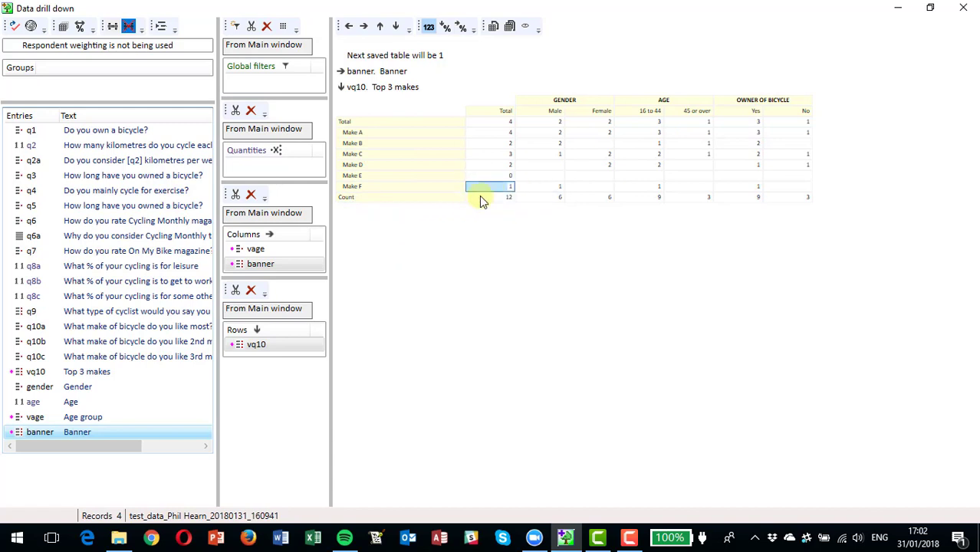
{"action": "left_click", "coordinate": [445, 26]}
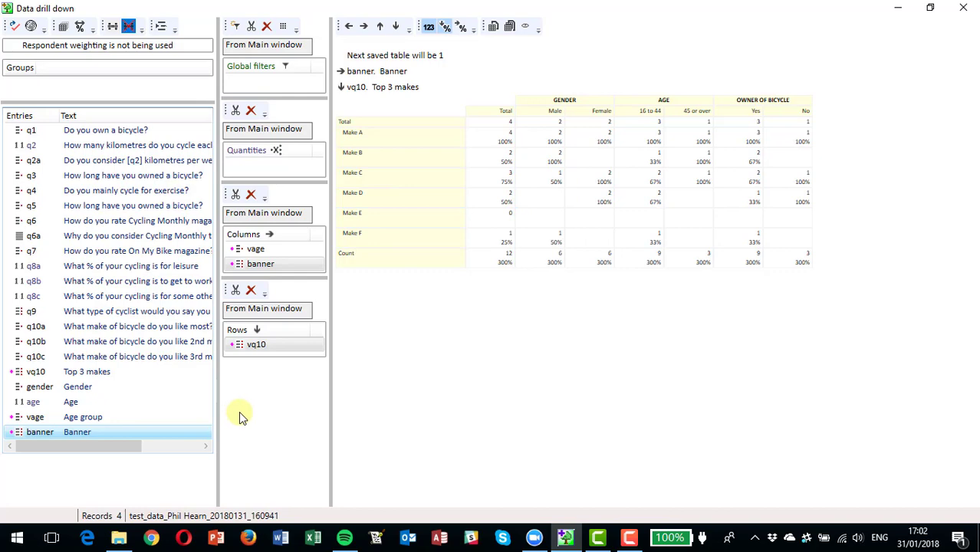
{"action": "left_click", "coordinate": [964, 8]}
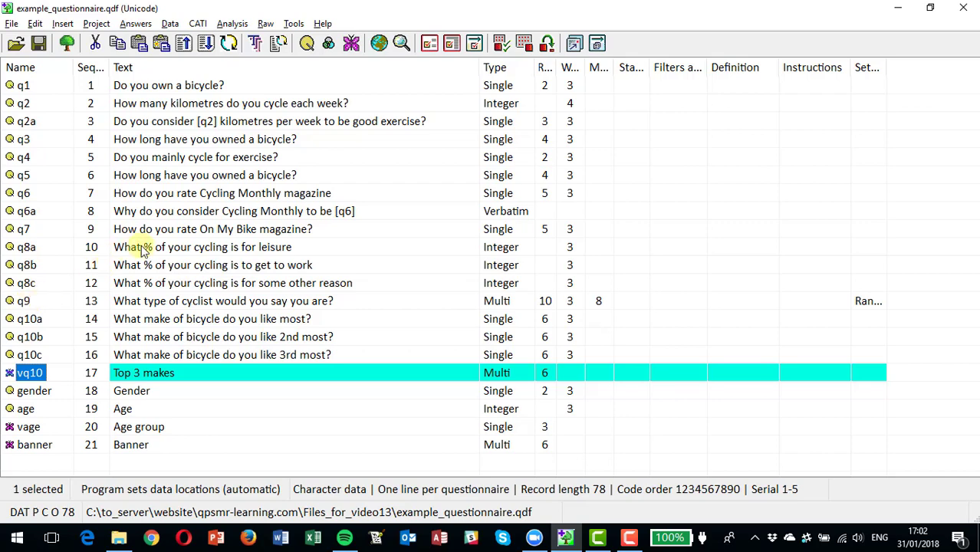
Insert a variable entry after q8c, named vq8, with the type Integer (whole number)
{"action": "left_click", "coordinate": [30, 246]}
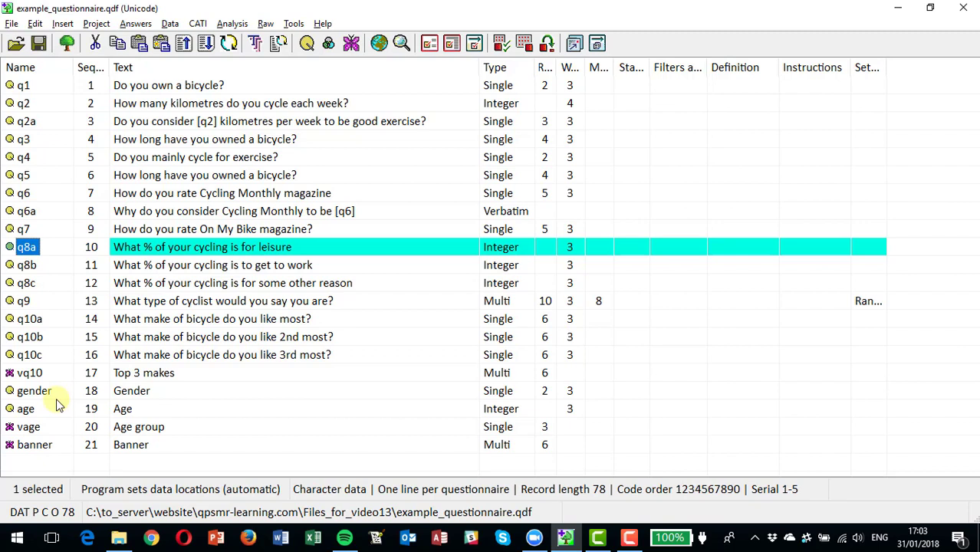
{"action": "left_click", "coordinate": [25, 301]}
{"action": "left_click", "coordinate": [26, 283]}
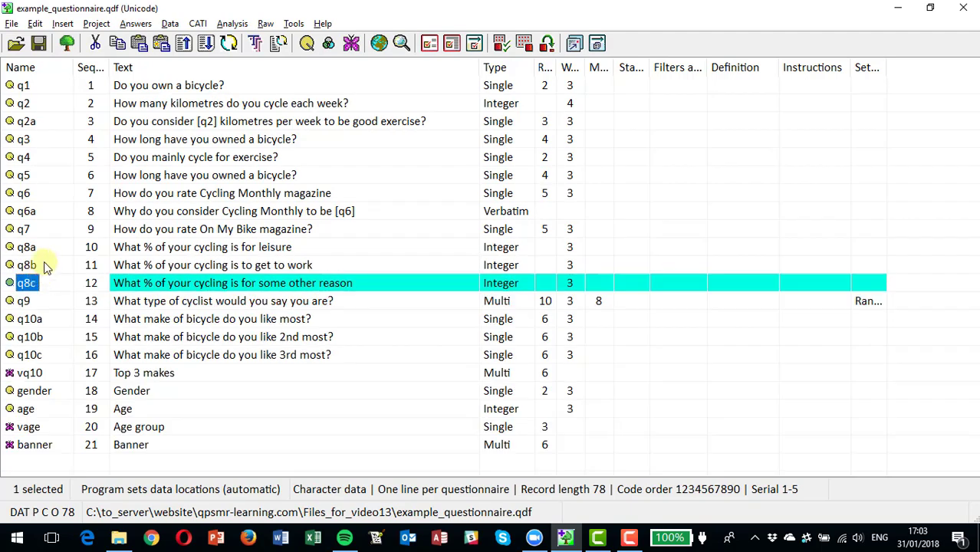
{"action": "left_click", "coordinate": [64, 23]}
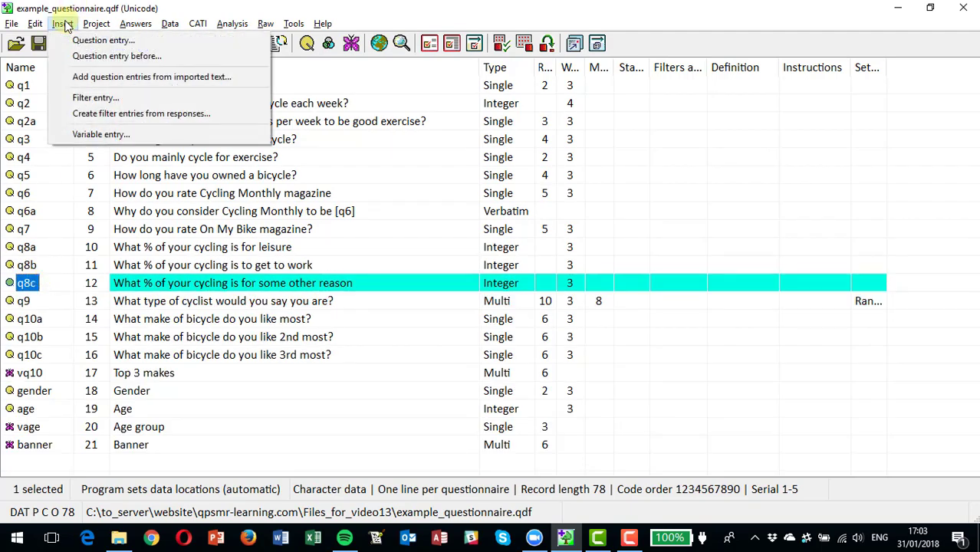
{"action": "left_click", "coordinate": [123, 136]}
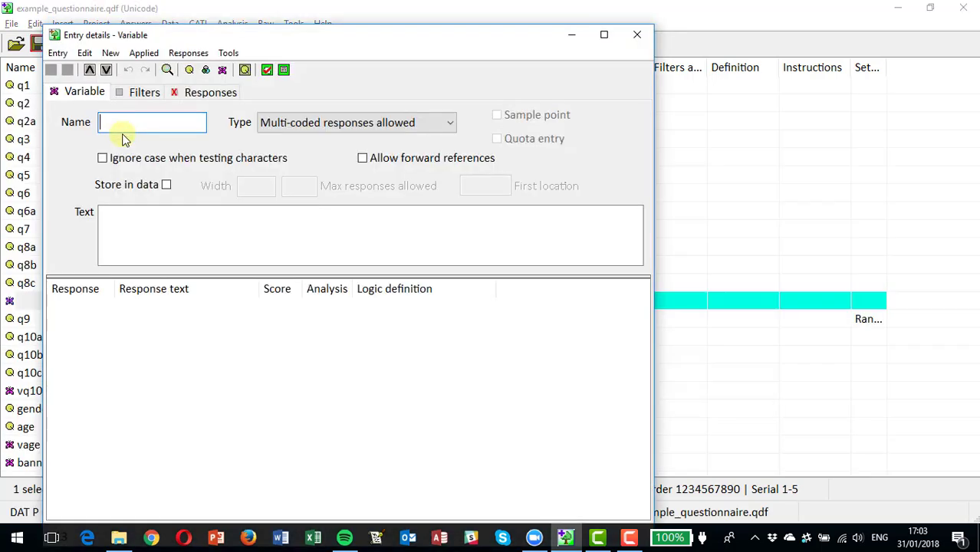
{"action": "type", "text": "vq8"}
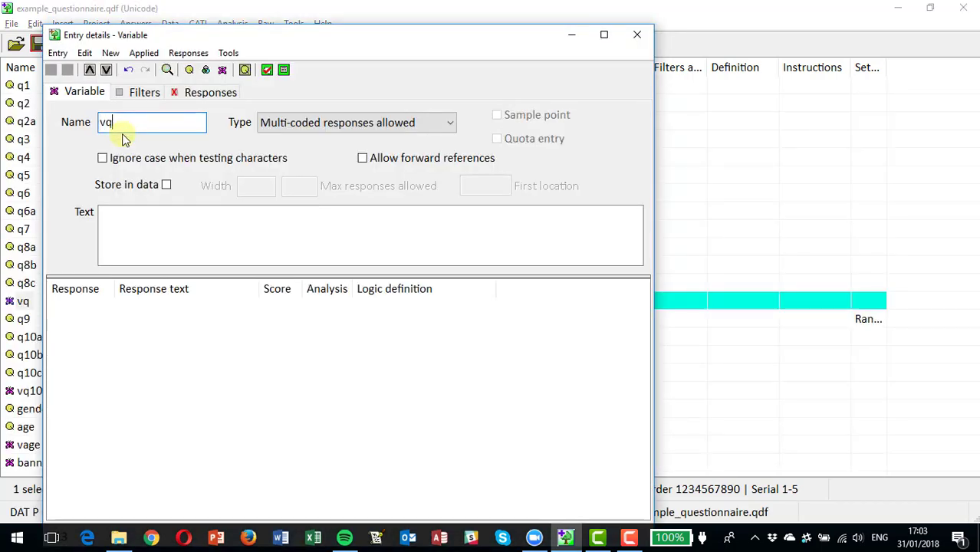
{"action": "left_click", "coordinate": [326, 127]}
{"action": "left_click", "coordinate": [322, 172]}
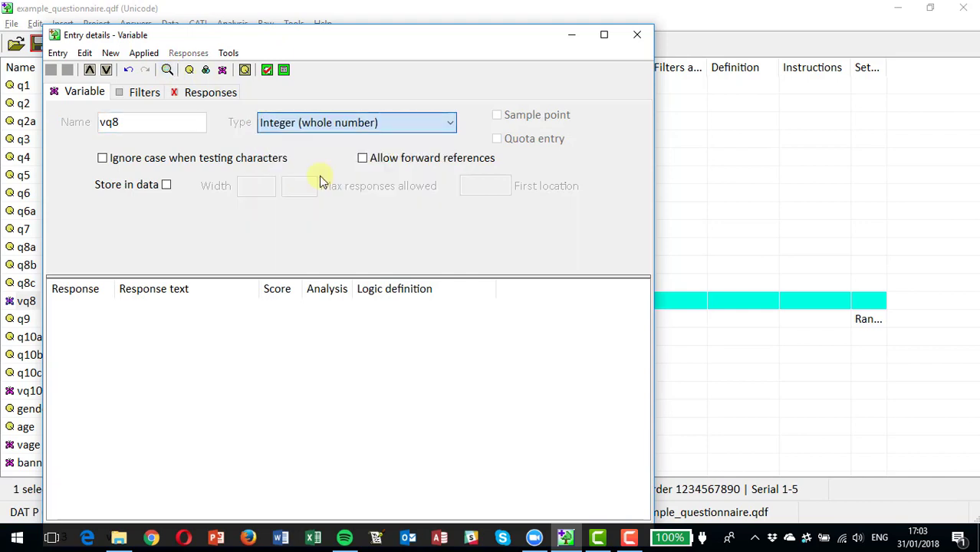
Define vq8 arithmetically as q8a+q8b+q8c and close its details
{"action": "left_click", "coordinate": [193, 365]}
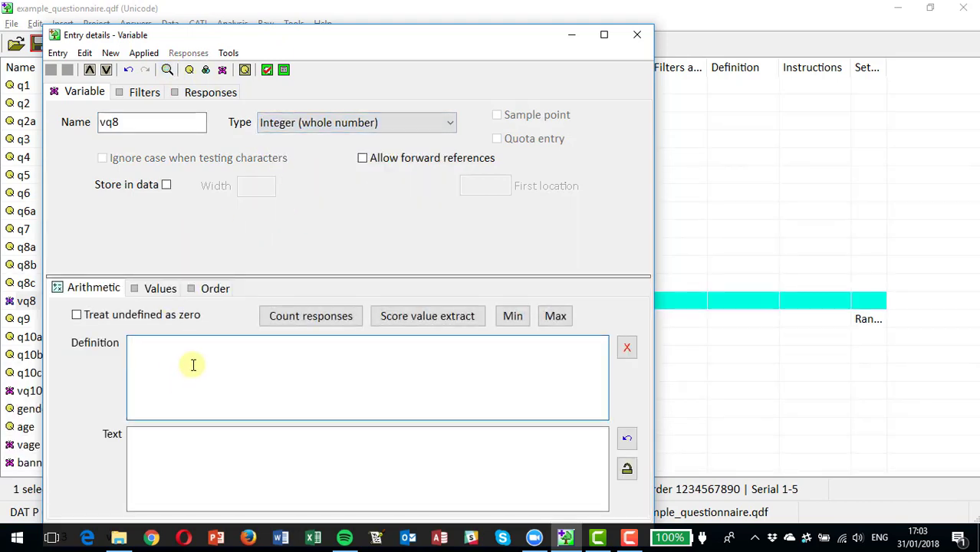
{"action": "type", "text": "q8a+q8b="}
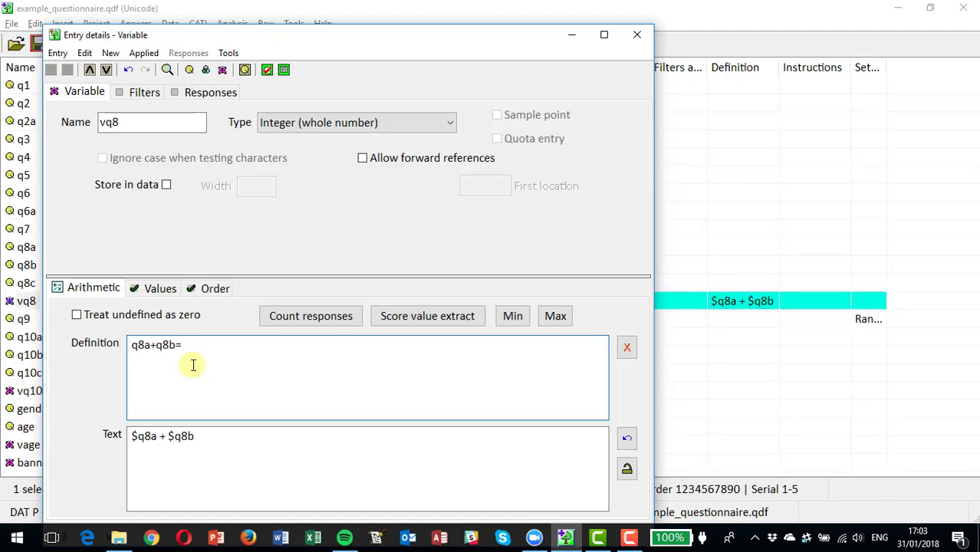
{"action": "key", "text": "BackSpace"}
{"action": "type", "text": "+q8c"}
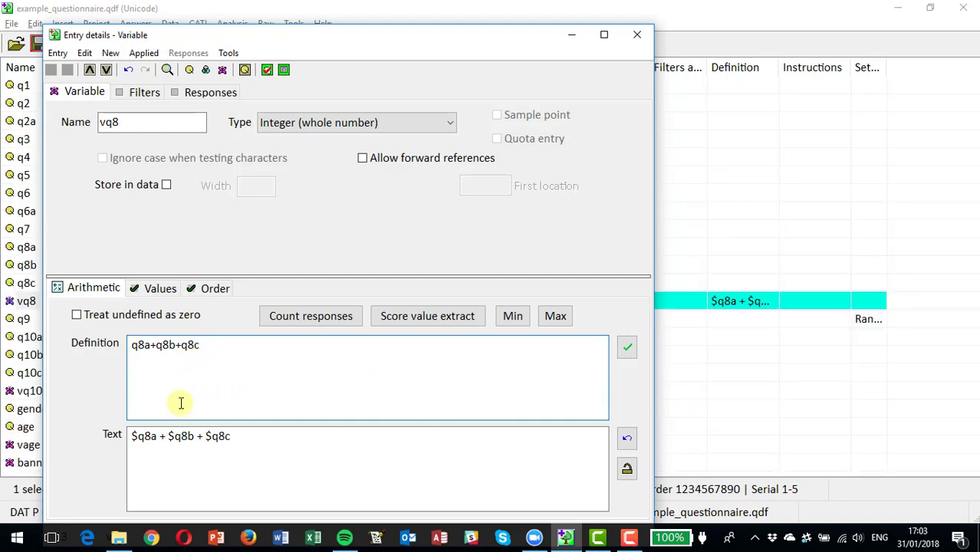
{"action": "left_click", "coordinate": [635, 34]}
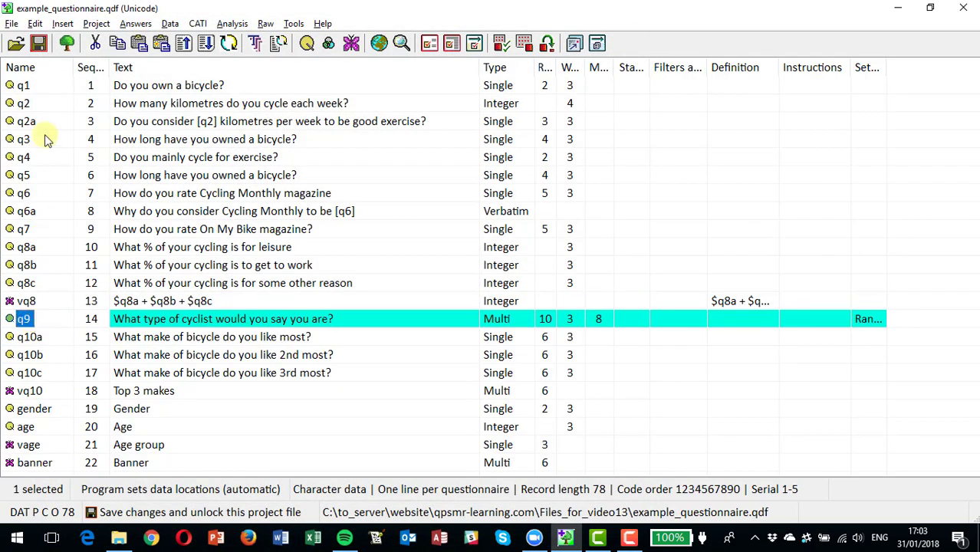
Insert a filter entry after q9 and name it q8check
{"action": "left_click", "coordinate": [63, 24]}
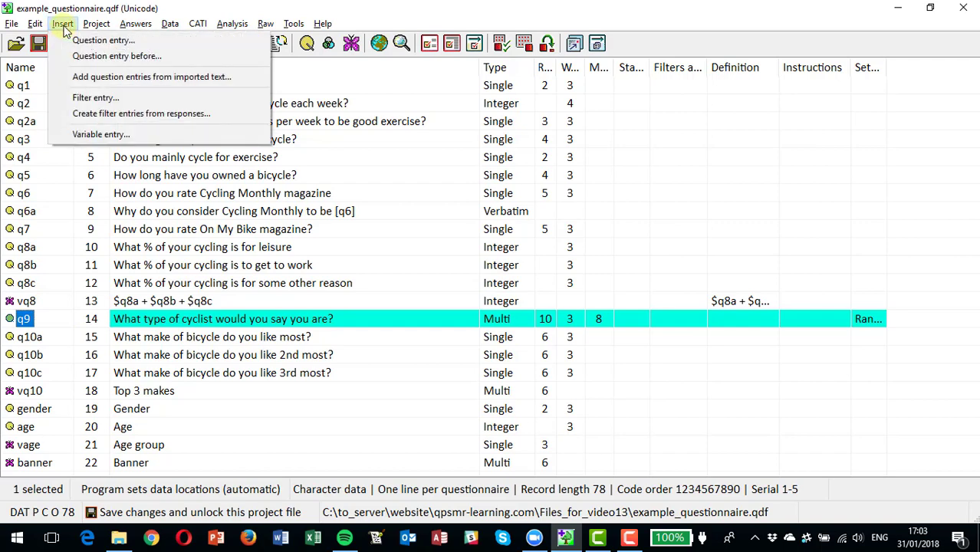
{"action": "left_click", "coordinate": [96, 100]}
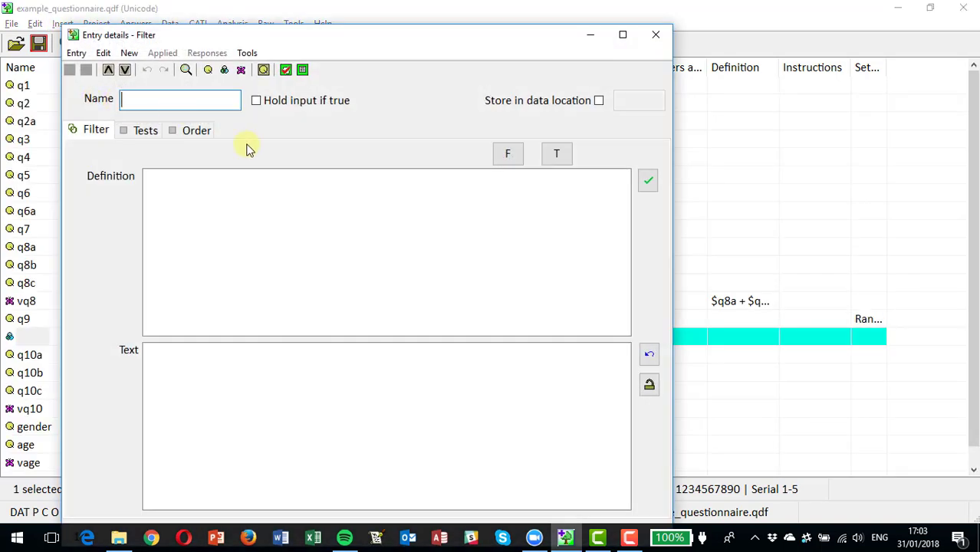
{"action": "type", "text": "q8check"}
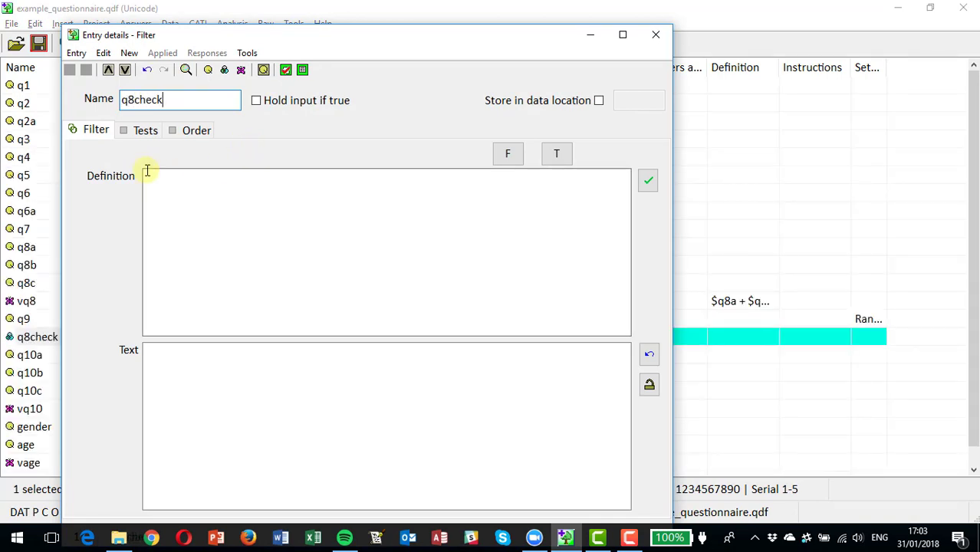
Add a test to q8check that vq8 is not the single value 100, and set the filter to hold input if true
{"action": "left_click", "coordinate": [152, 130]}
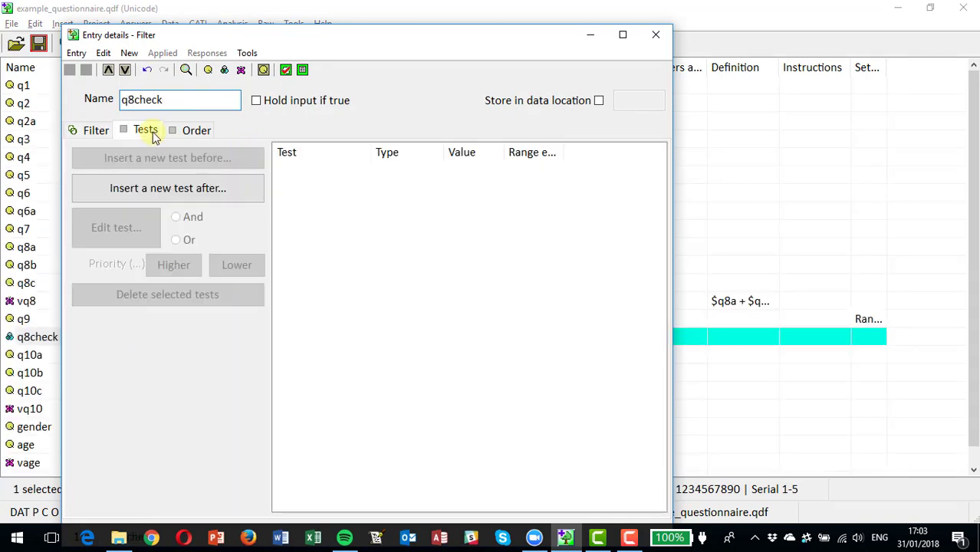
{"action": "left_click", "coordinate": [159, 187]}
{"action": "left_click", "coordinate": [108, 342]}
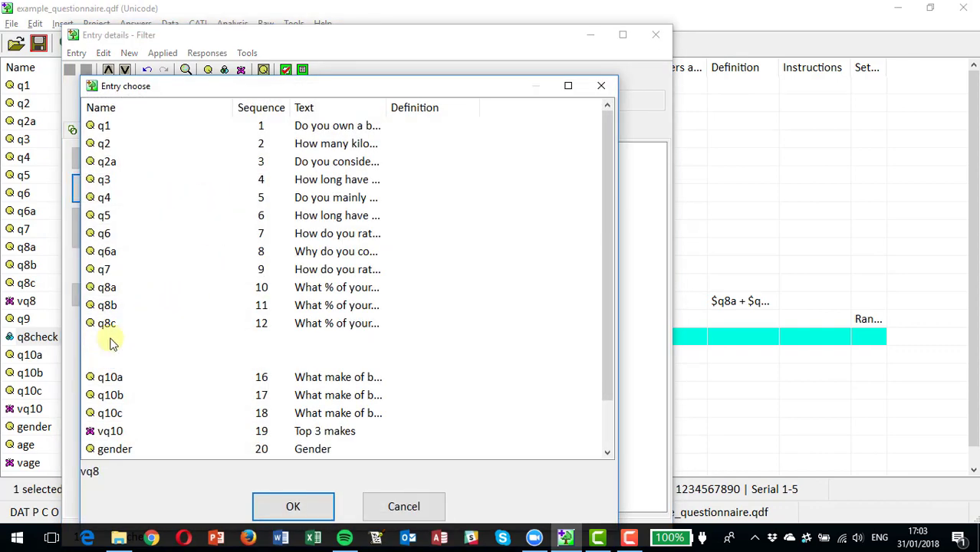
{"action": "left_click", "coordinate": [293, 508]}
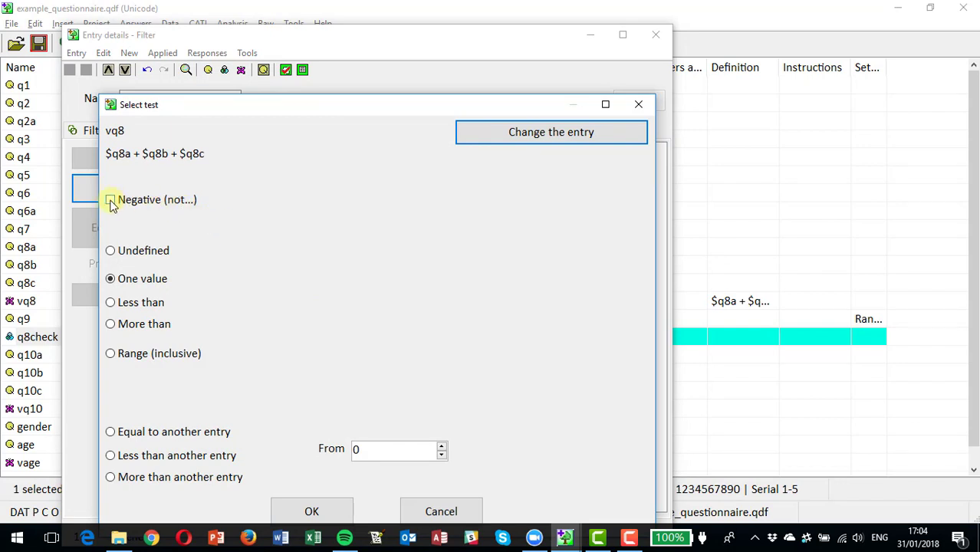
{"action": "left_click", "coordinate": [111, 201]}
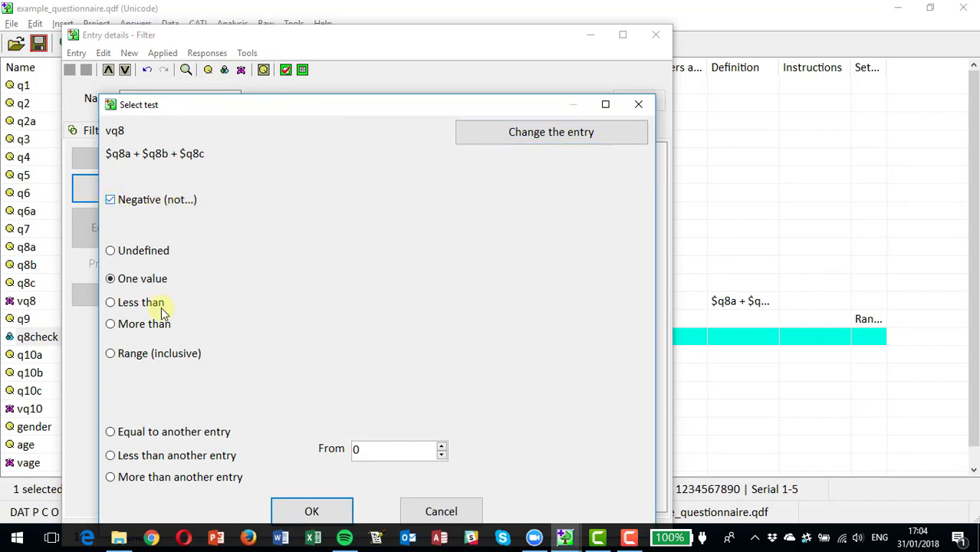
{"action": "double_click", "coordinate": [357, 449]}
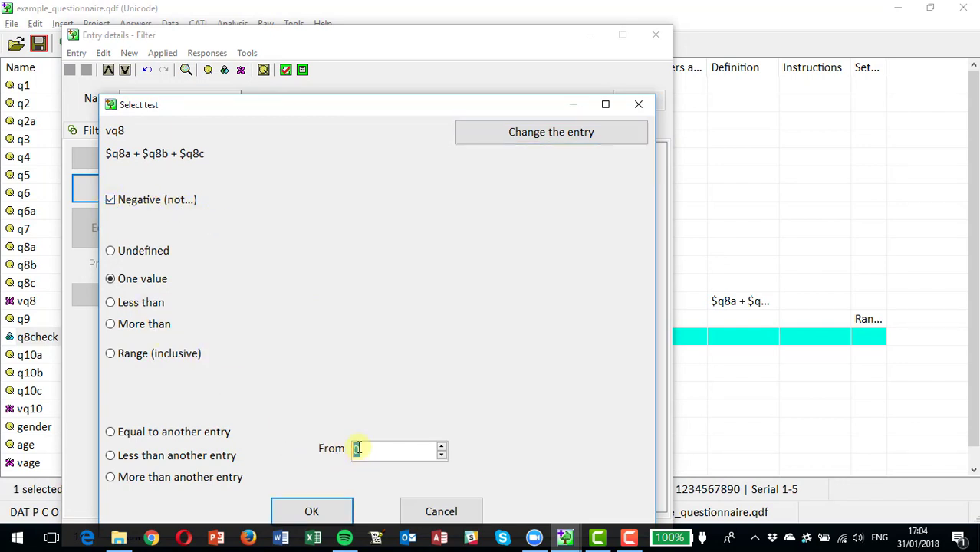
{"action": "type", "text": "100"}
{"action": "left_click", "coordinate": [311, 511]}
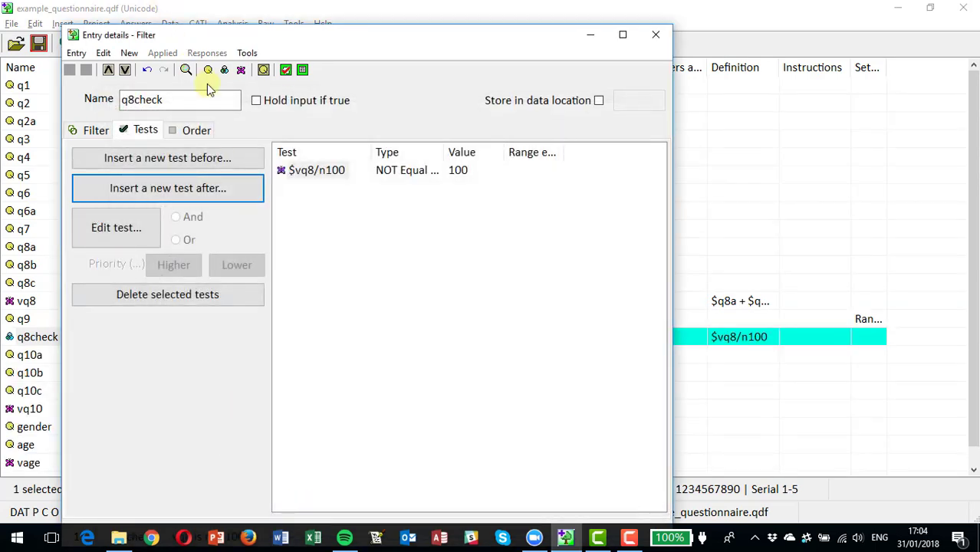
{"action": "left_click", "coordinate": [257, 101]}
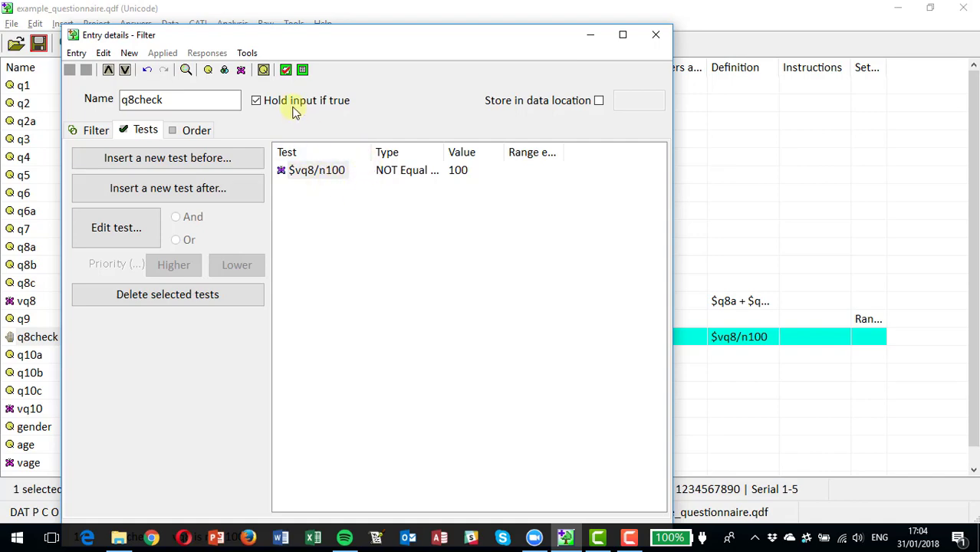
{"action": "left_click", "coordinate": [655, 34]}
Move q8check directly above q9 and save the project
{"action": "left_click", "coordinate": [37, 318]}
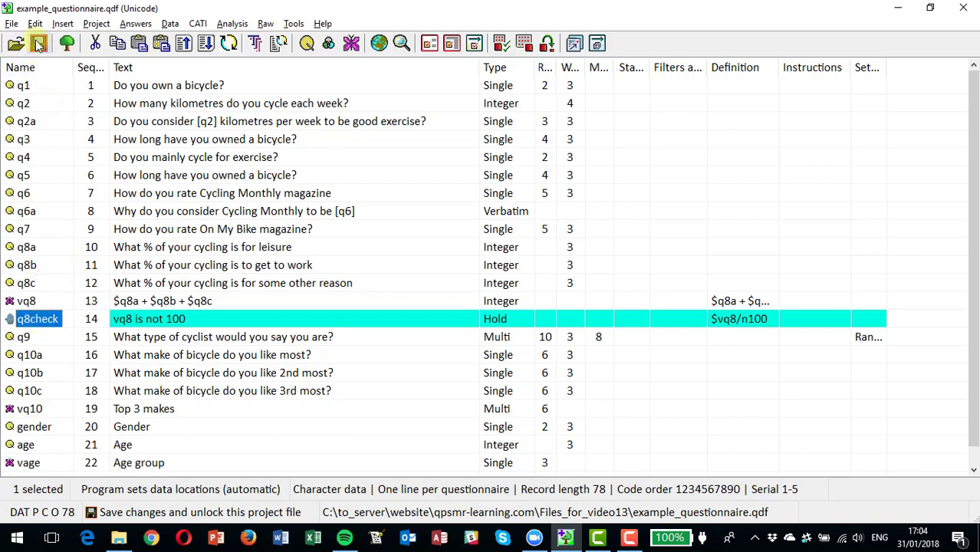
{"action": "key", "text": "ctrl+s"}
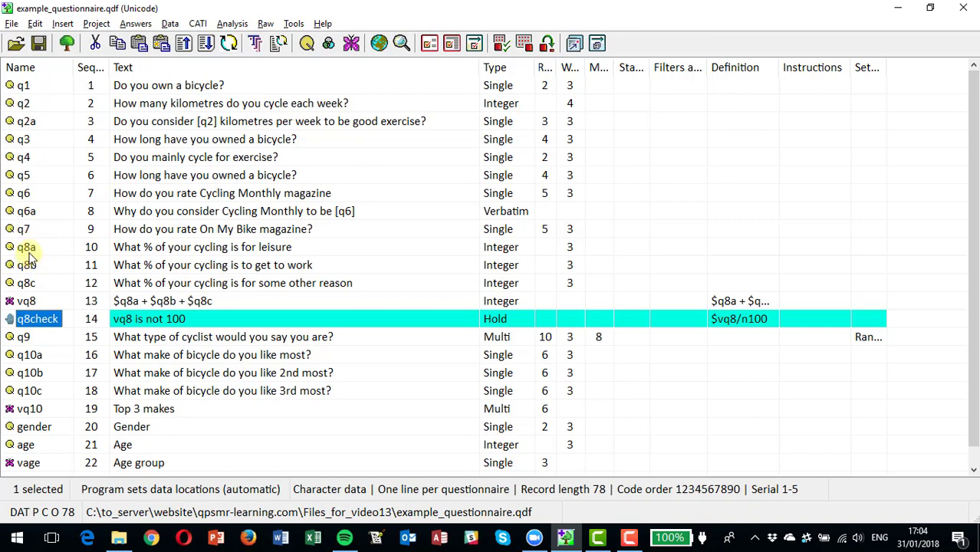
Start a paper input test of only the entries q8a through q8check and add a record with serial 1
{"action": "left_click", "coordinate": [28, 250], "text": "shift"}
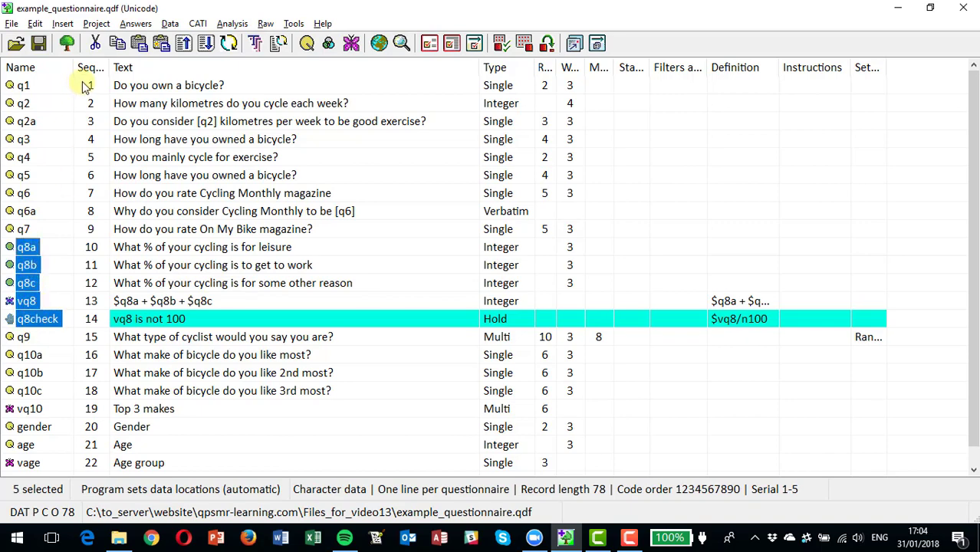
{"action": "left_click", "coordinate": [139, 27]}
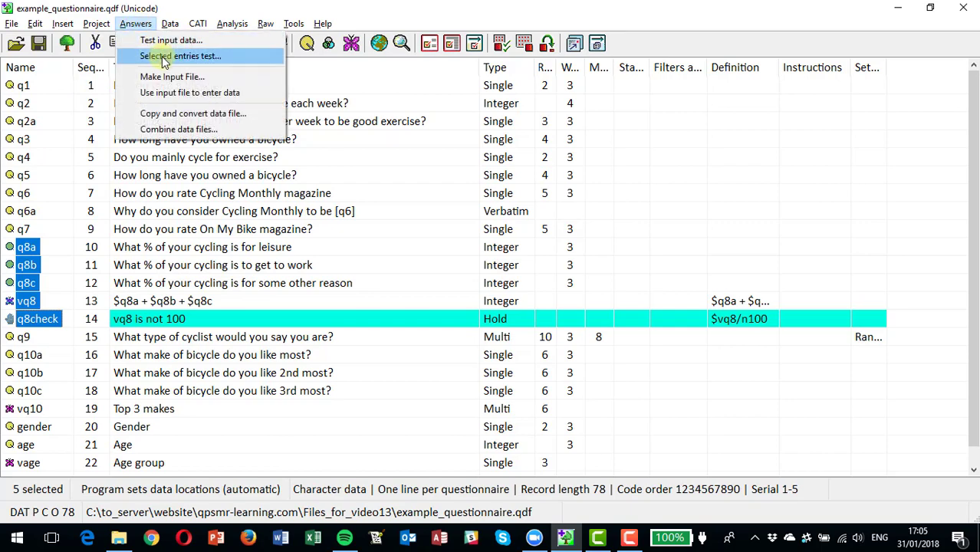
{"action": "left_click", "coordinate": [161, 56]}
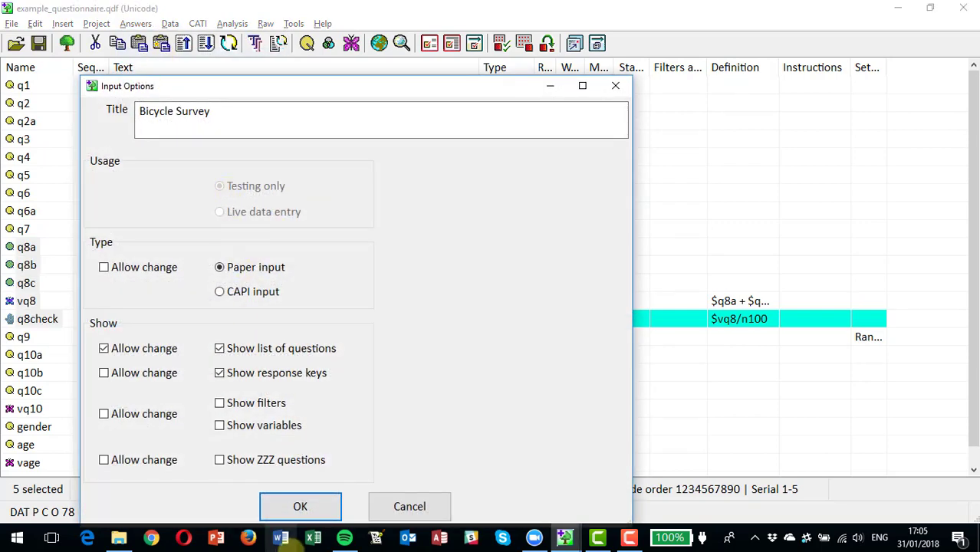
{"action": "left_click", "coordinate": [298, 506]}
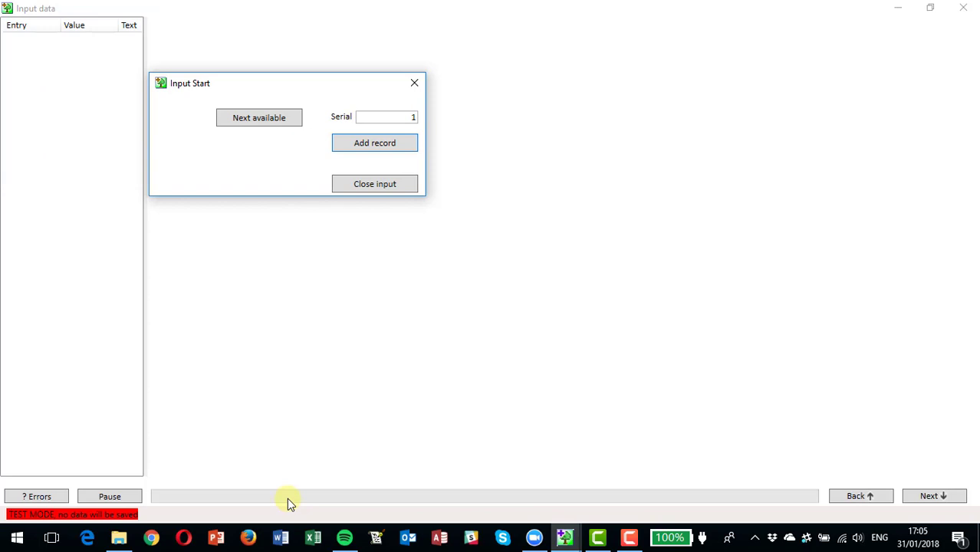
{"action": "key", "text": "Return"}
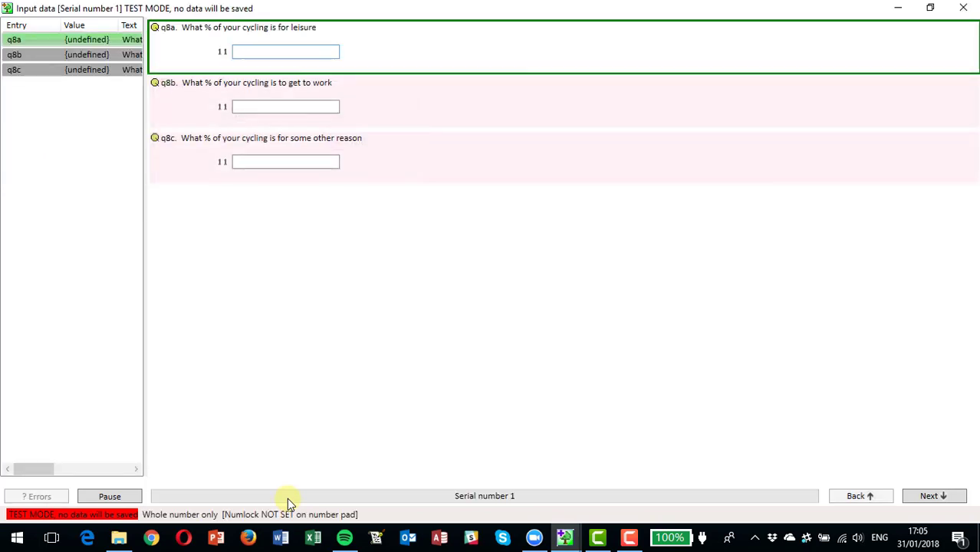
Complete test record 1 with 50 for q8a, 30 for q8b and 20 for q8c
{"action": "type", "text": "50"}
{"action": "key", "text": "Return"}
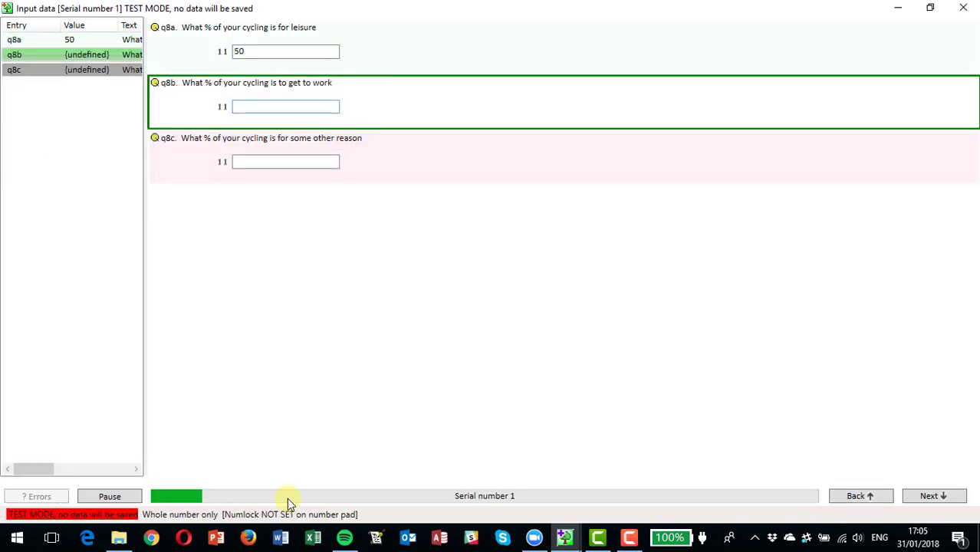
{"action": "type", "text": "30"}
{"action": "key", "text": "Return"}
{"action": "type", "text": "20"}
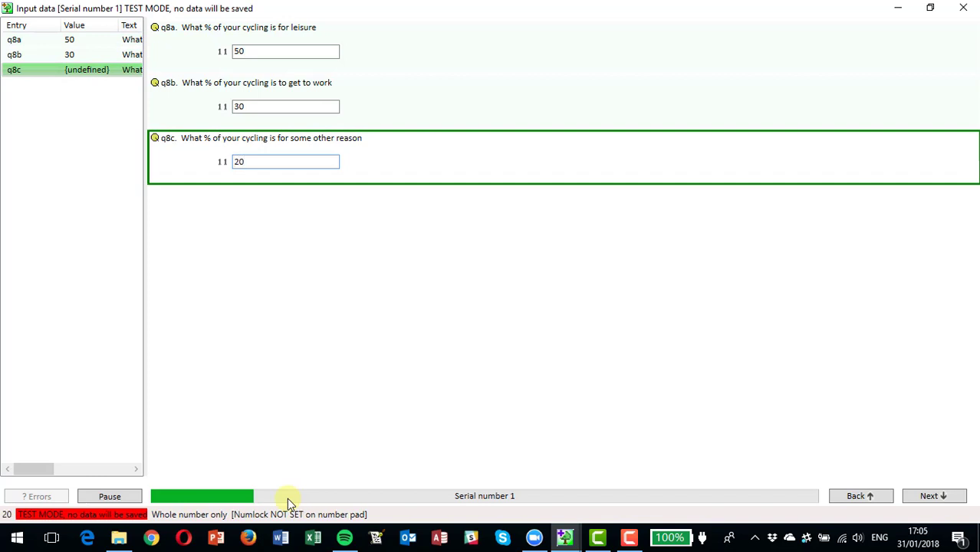
{"action": "key", "text": "Return"}
{"action": "key", "text": "Return"}
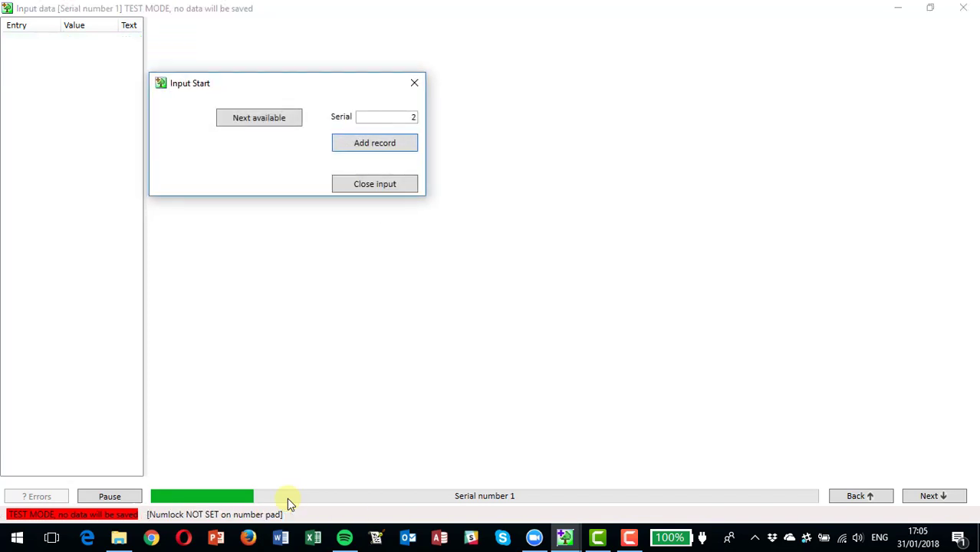
Add test record 2 with 50 for q8a, 30 for q8b and 10 for q8c, then dismiss the hold and close the input test
{"action": "key", "text": "Return"}
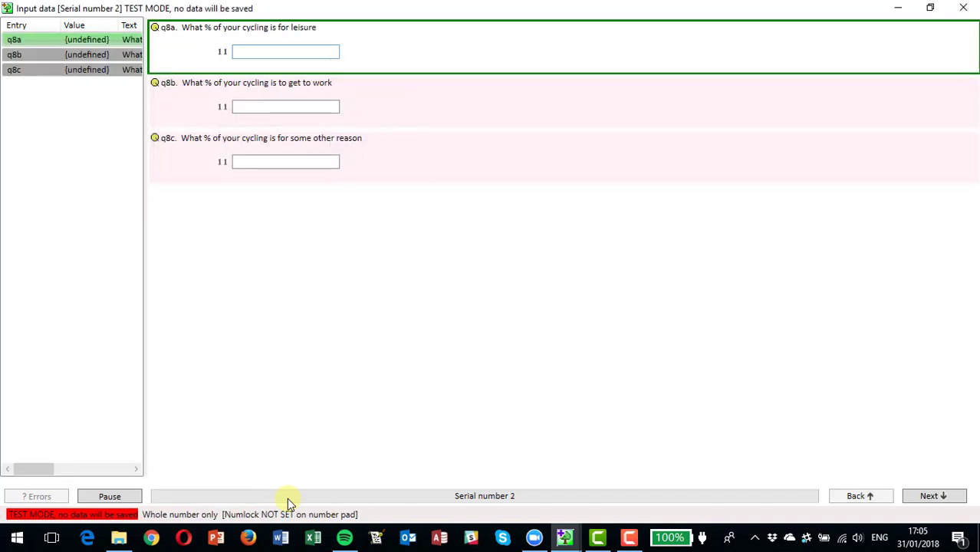
{"action": "type", "text": "50"}
{"action": "key", "text": "Return"}
{"action": "type", "text": "30"}
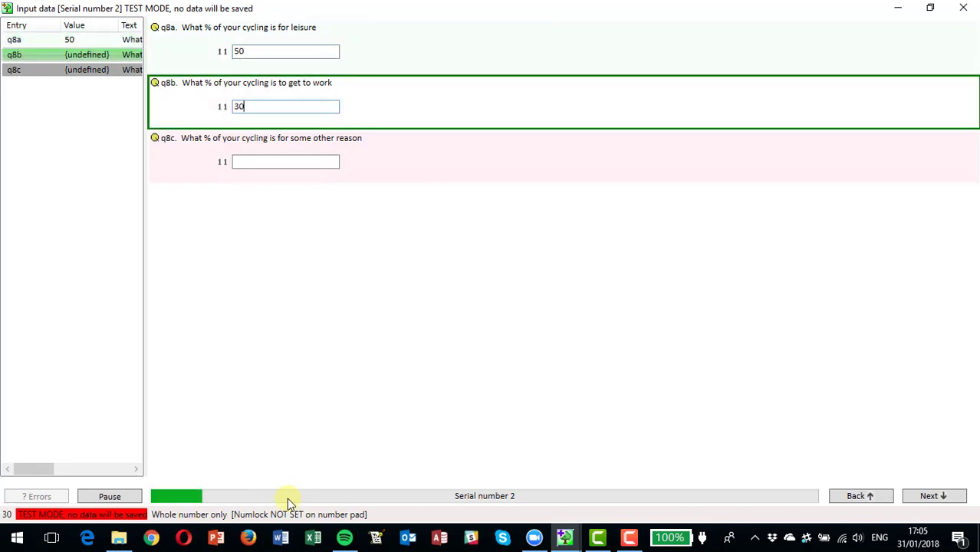
{"action": "key", "text": "Return"}
{"action": "type", "text": "10"}
{"action": "key", "text": "Return"}
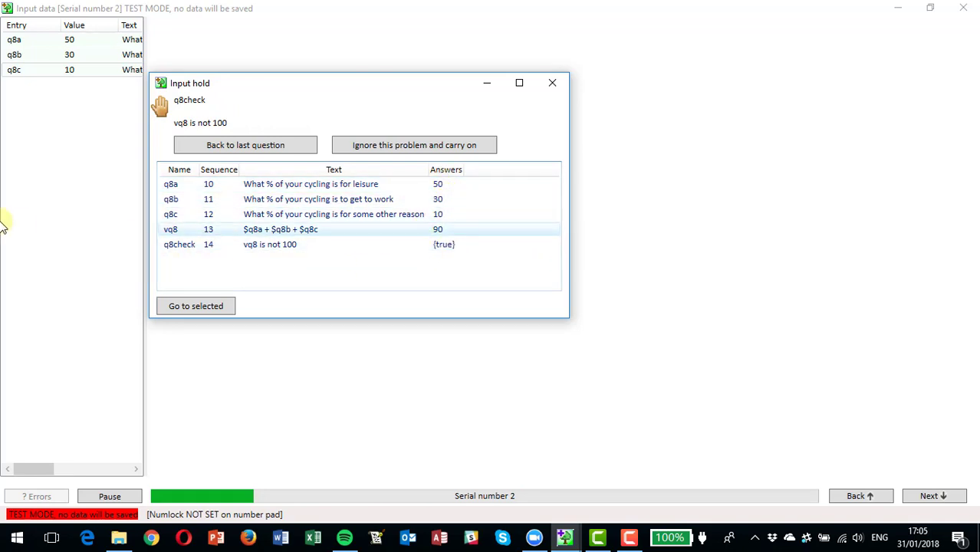
{"action": "left_click", "coordinate": [553, 84]}
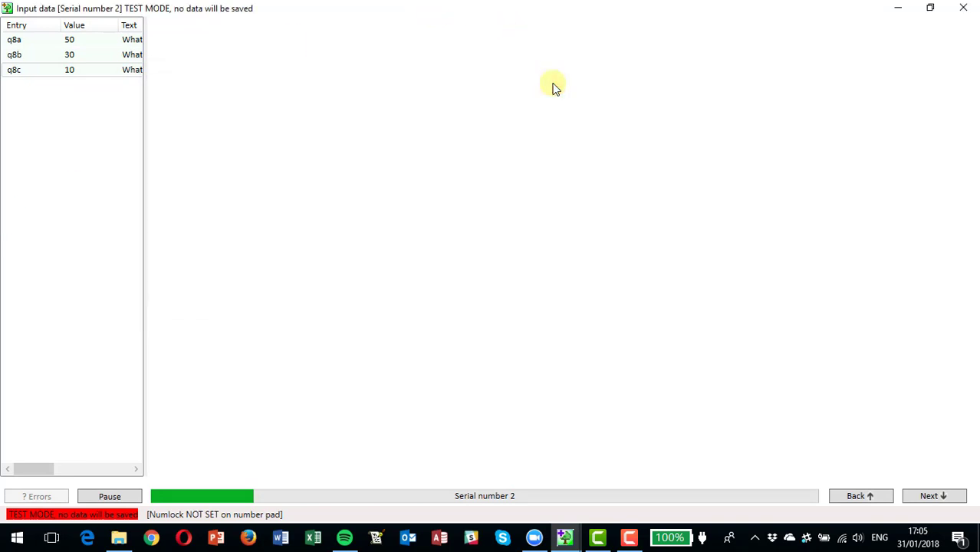
{"action": "left_click", "coordinate": [962, 8]}
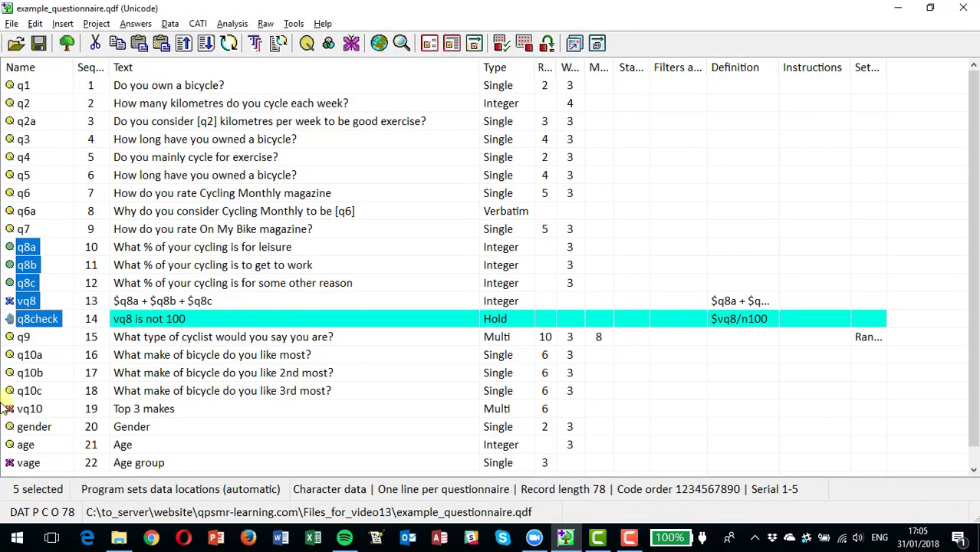